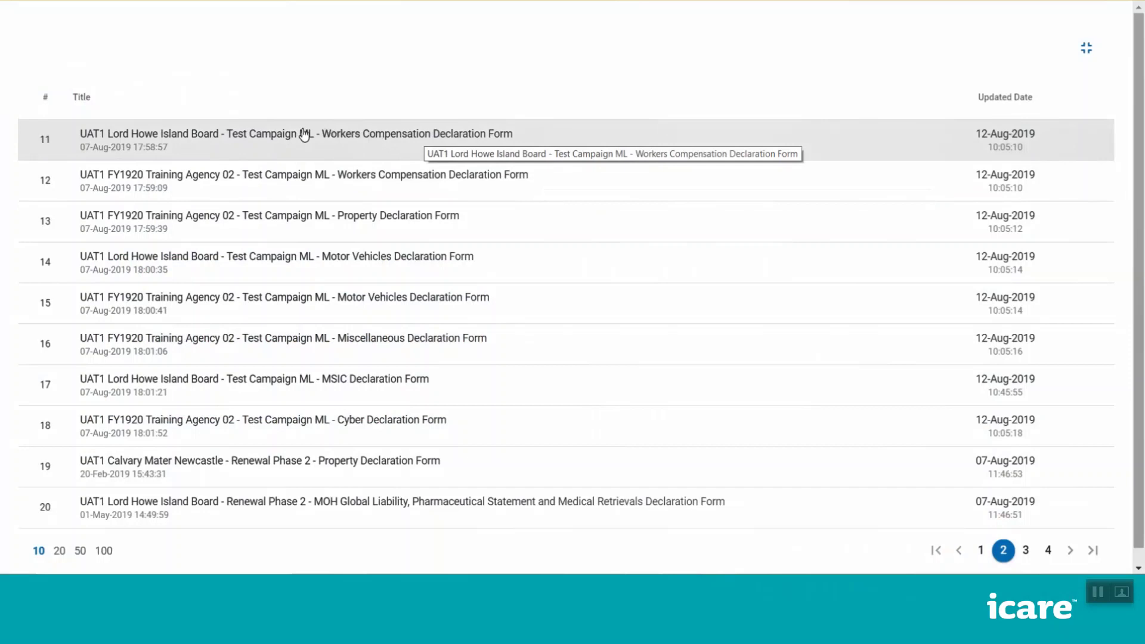
# Step: Open the Lord Howe Island Board Workers Compensation Declaration Form from row 11 on page 2
pyautogui.click(236, 135)
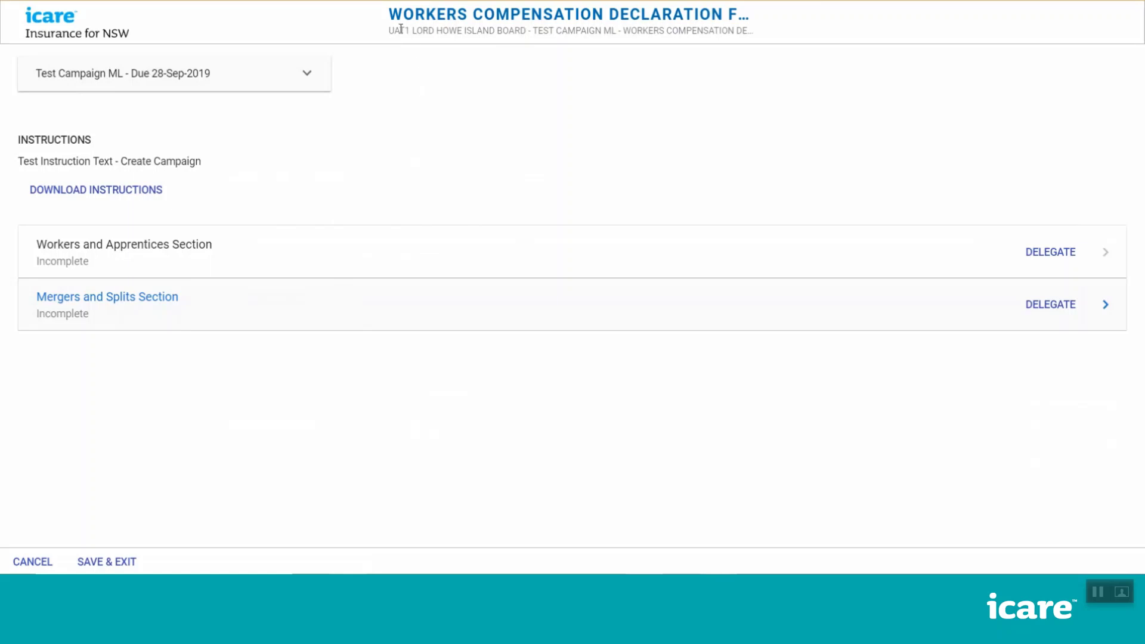
# Step: Open the Workers and Apprentices Section to reach the Employee Numbers and Wages by Employee Type page
pyautogui.moveTo(391, 14); pyautogui.dragTo(653, 51)
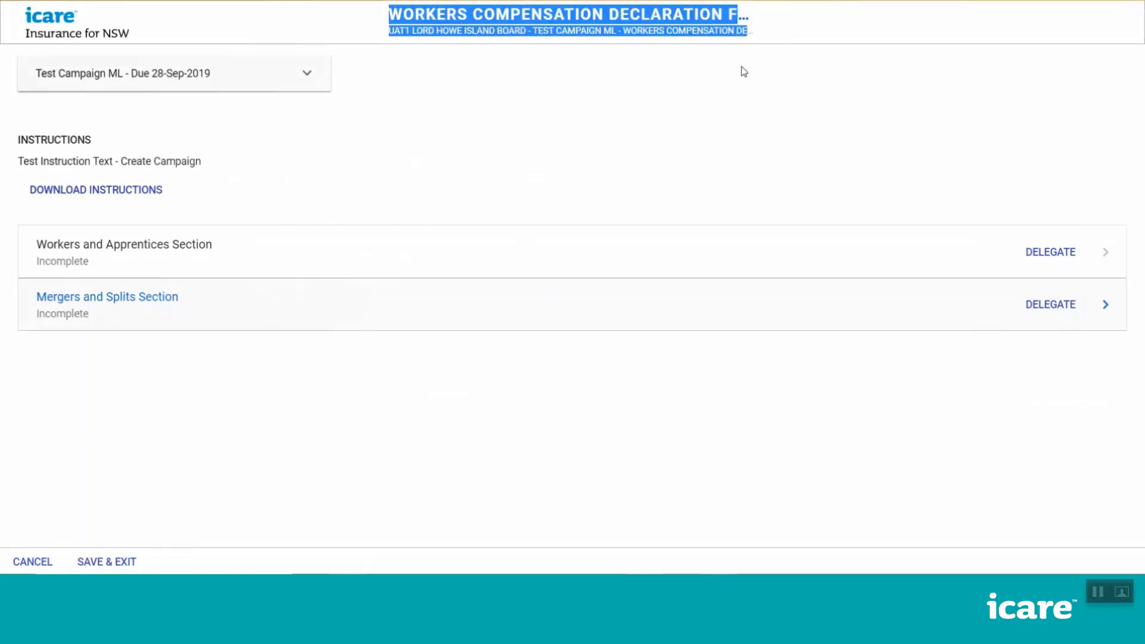
pyautogui.click(582, 54)
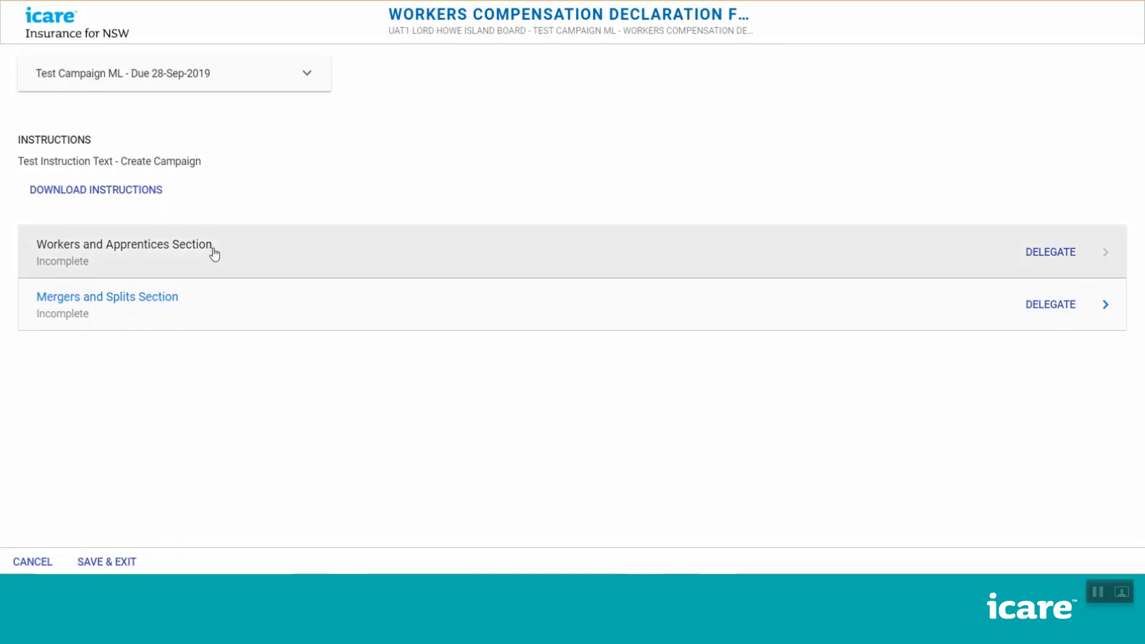
pyautogui.click(223, 307)
pyautogui.click(207, 251)
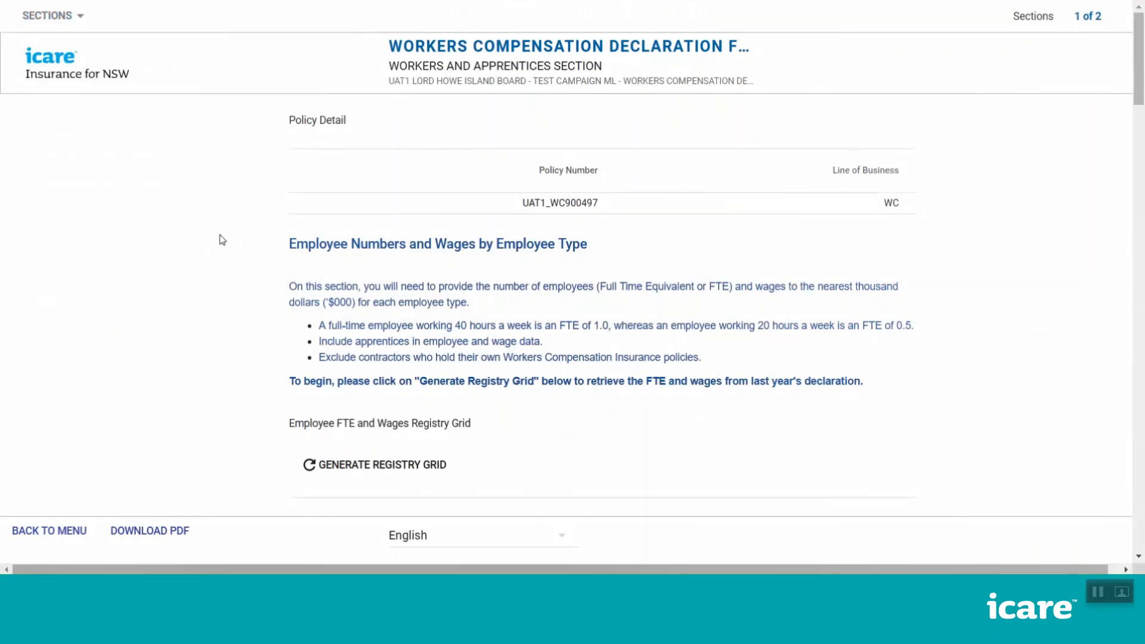
pyautogui.doubleClick(574, 203)
pyautogui.click(240, 208)
pyautogui.scroll(-2, 246, 207)
pyautogui.moveTo(284, 168); pyautogui.dragTo(877, 319)
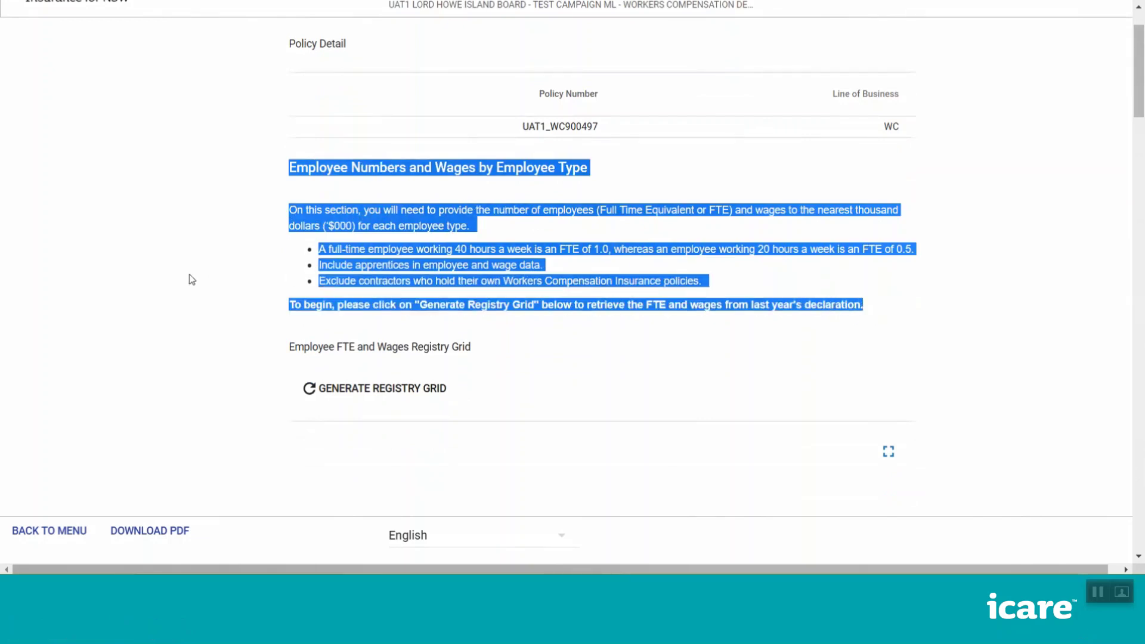
pyautogui.scroll(-15, 221, 317)
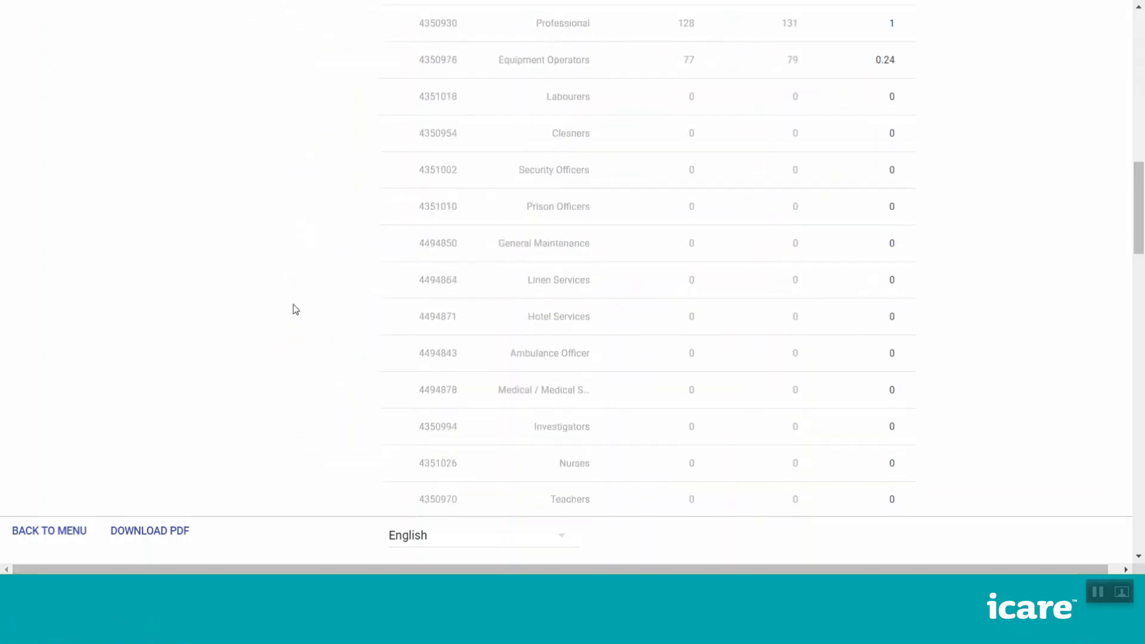
pyautogui.scroll(-12, 267, 320)
pyautogui.moveTo(291, 199); pyautogui.dragTo(803, 451)
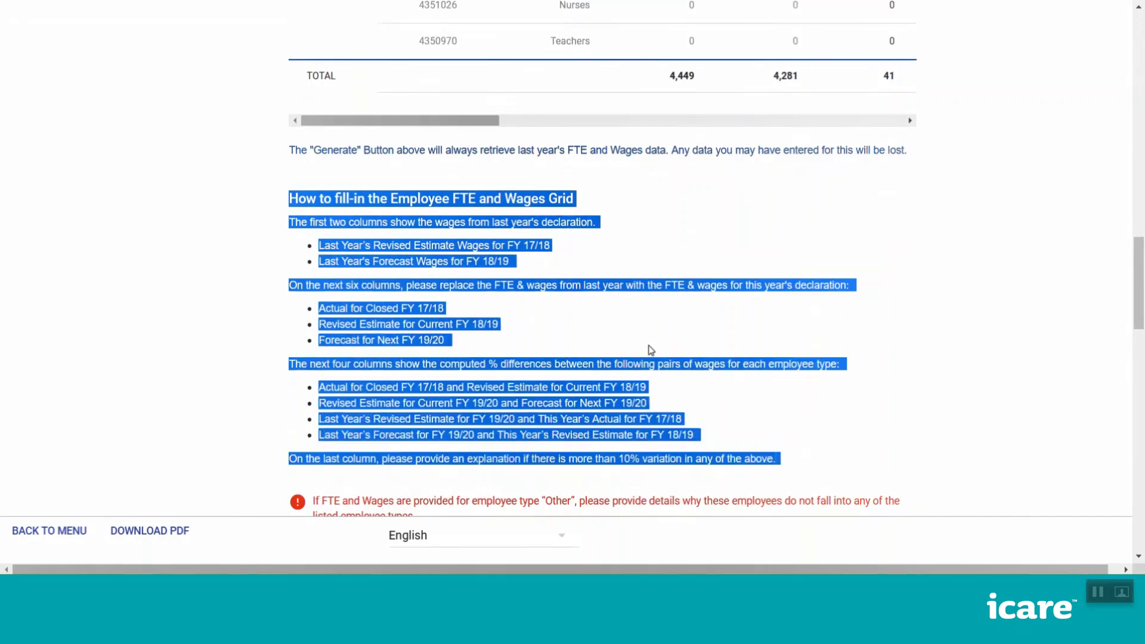
pyautogui.click(544, 325)
pyautogui.scroll(10, 380, 334)
pyautogui.scroll(8, 382, 347)
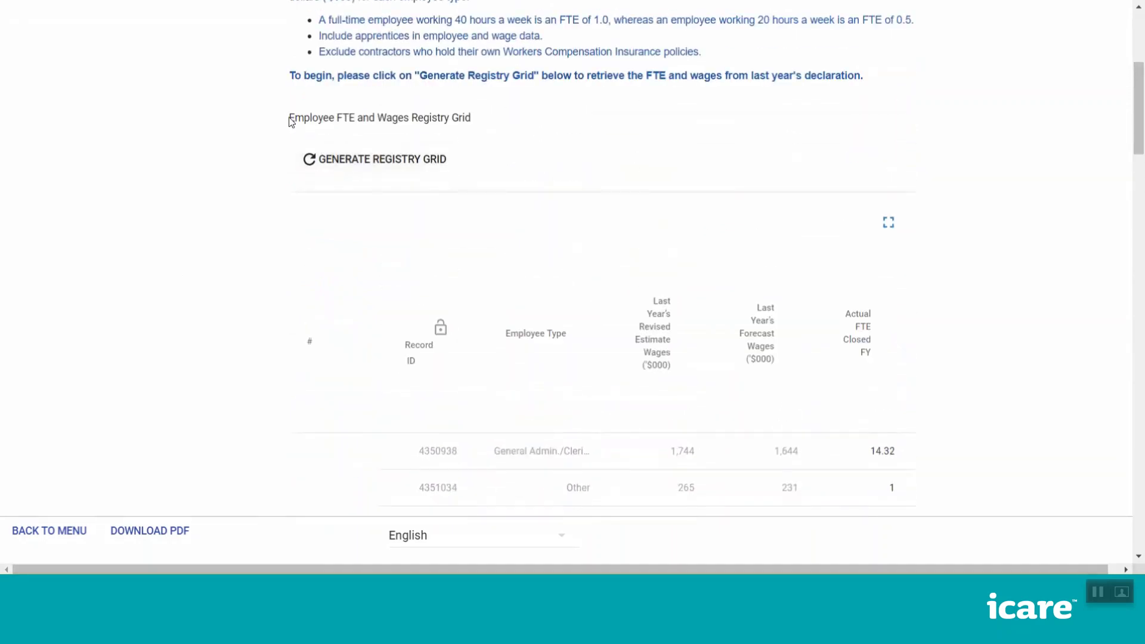
pyautogui.moveTo(286, 118); pyautogui.dragTo(498, 138)
pyautogui.click(499, 136)
# Step: Regenerate the registry grid with last year's wages, confirming replacement of its contents
pyautogui.click(407, 166)
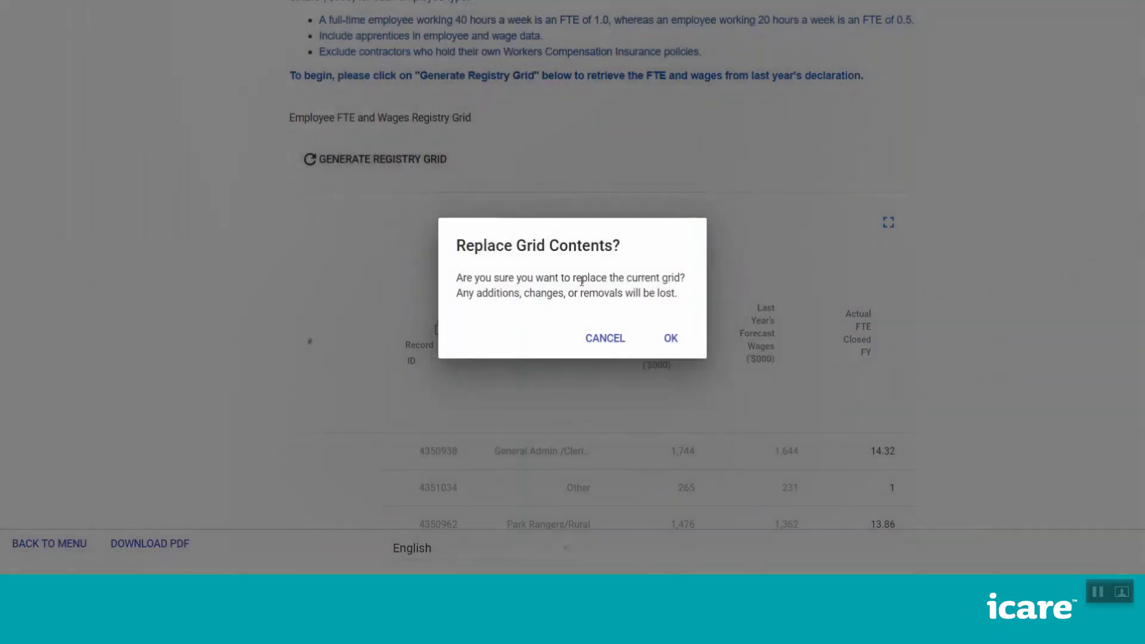
pyautogui.click(670, 338)
pyautogui.scroll(-4, 870, 366)
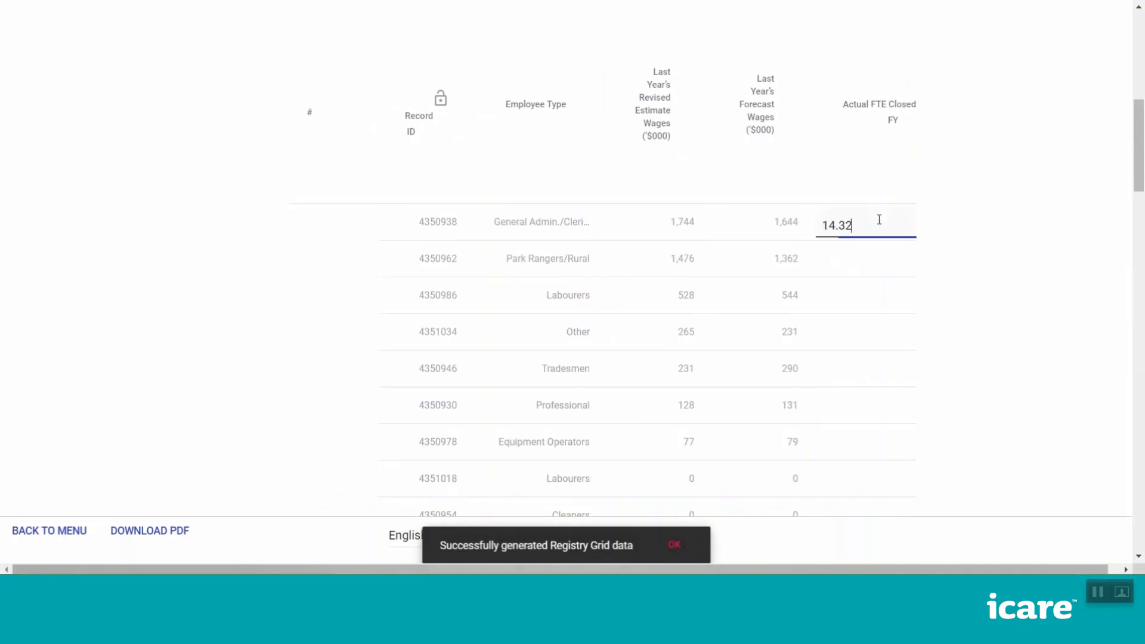
pyautogui.click(879, 220)
# Step: Clear the first row's Revised Estimate FTE (16.19) and the Labourers Forecast FTE (8)
pyautogui.press('Tab')
pyautogui.press('Tab')
pyautogui.press('Tab')
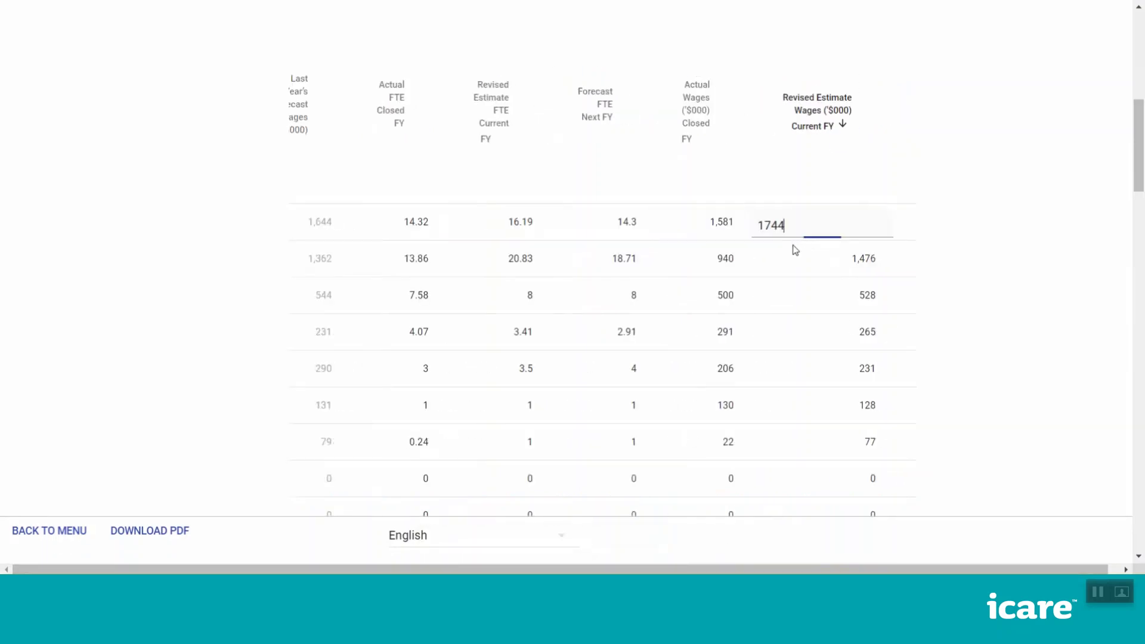
pyautogui.press('Tab')
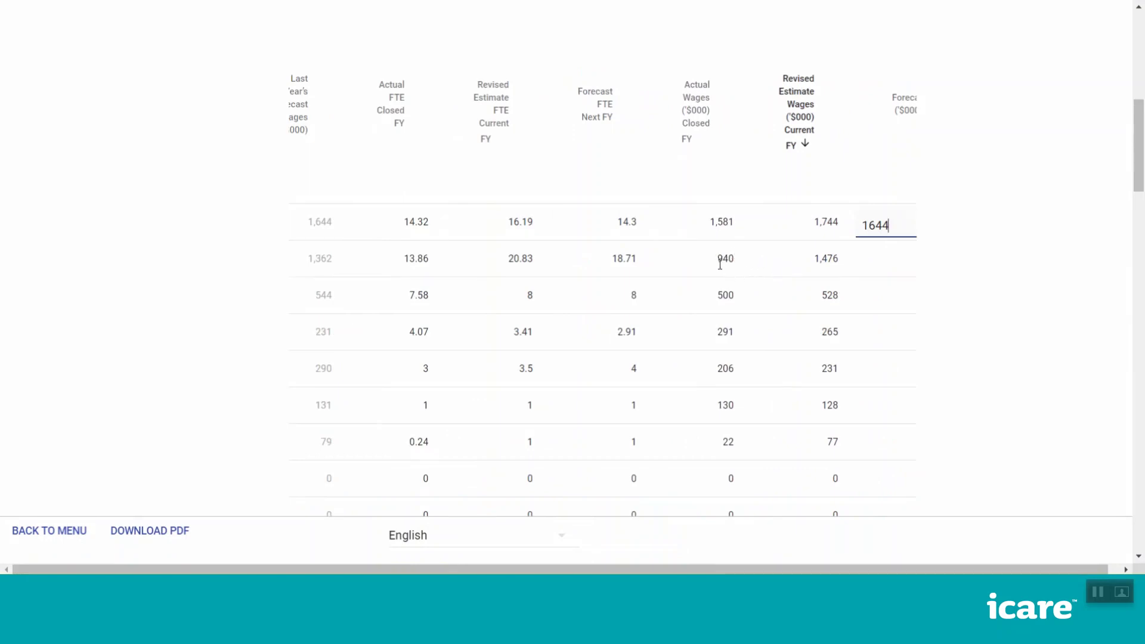
pyautogui.click(535, 226)
pyautogui.moveTo(496, 225); pyautogui.dragTo(424, 224)
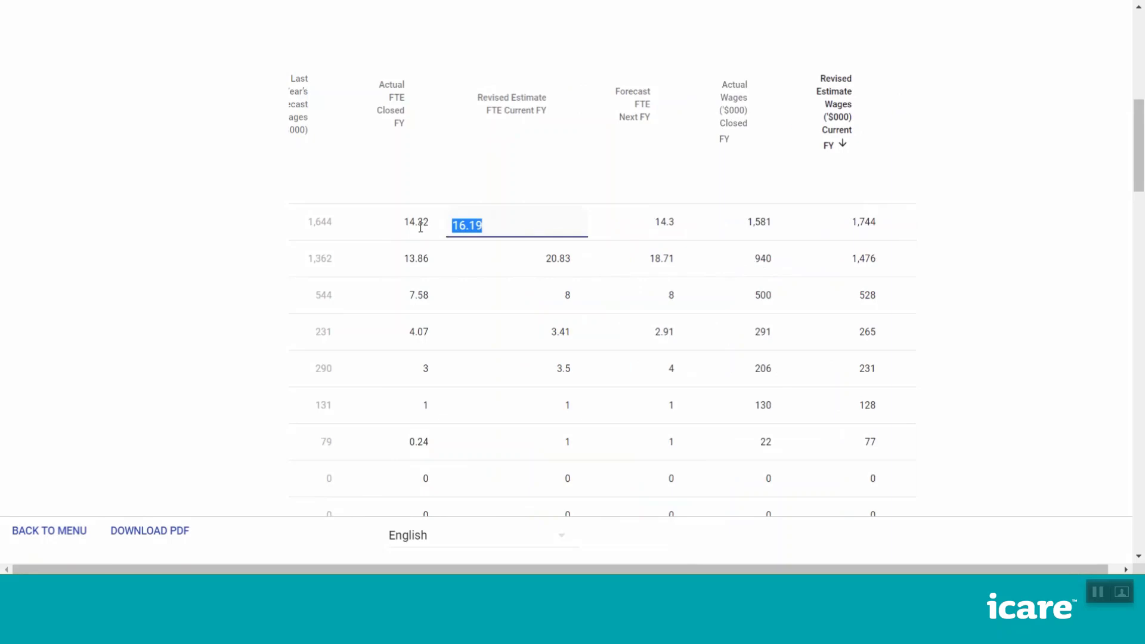
pyautogui.press('BackSpace')
pyautogui.click(667, 291)
pyautogui.press('BackSpace')
# Step: Enter 7 in Labourers Forecast FTE and 10 in the first row's Revised Estimate FTE
pyautogui.click(656, 337)
pyautogui.click(513, 226)
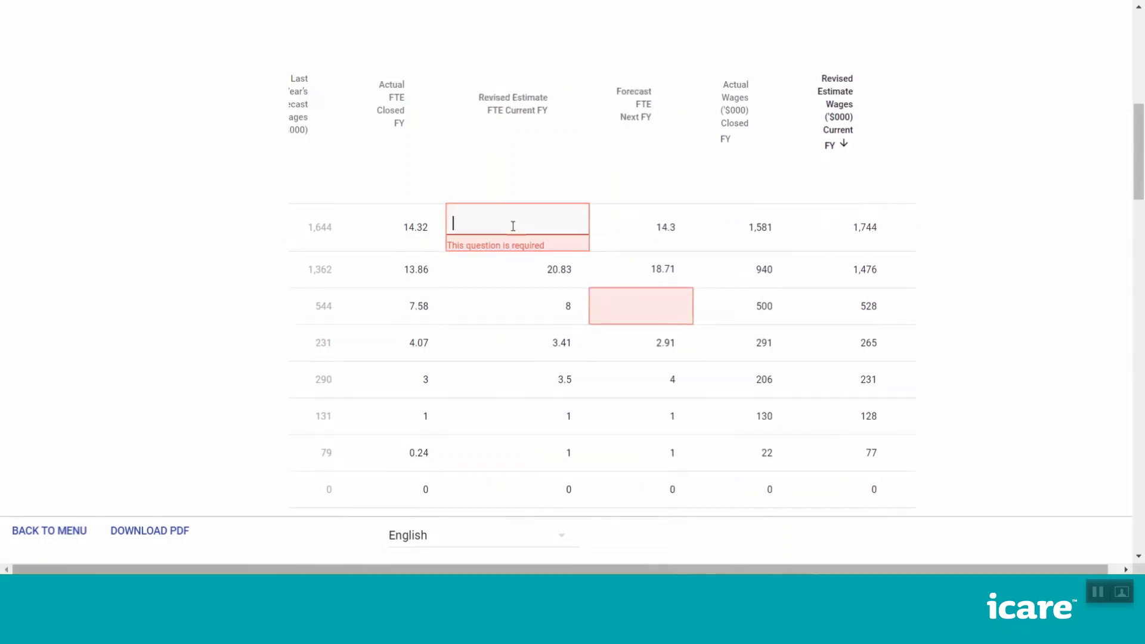
pyautogui.click(634, 307)
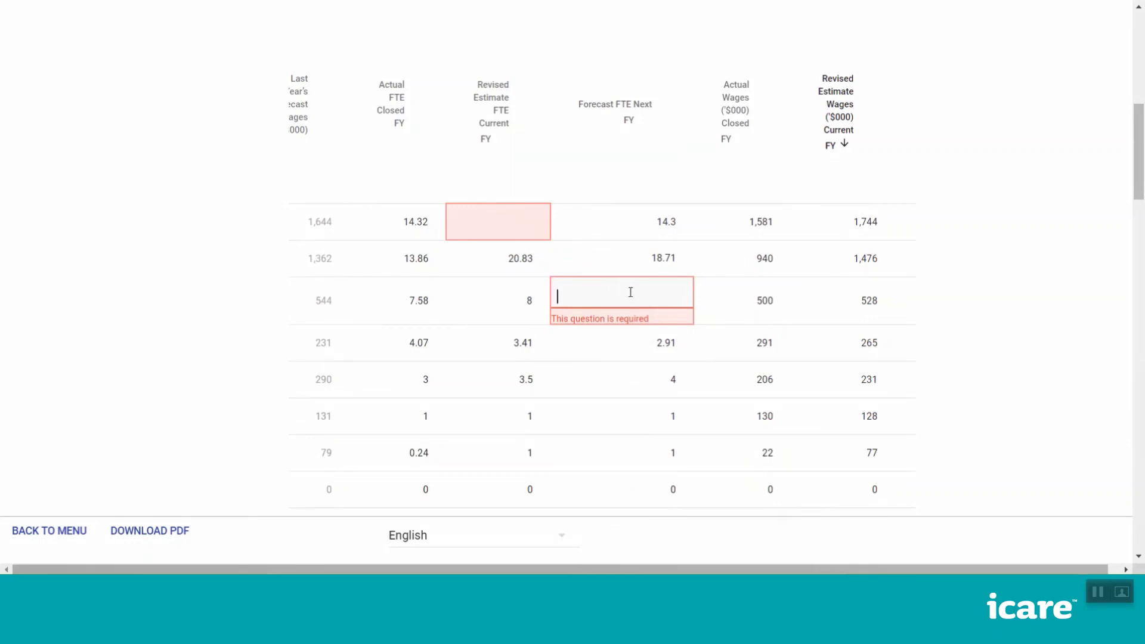
pyautogui.write('7')
pyautogui.click(479, 222)
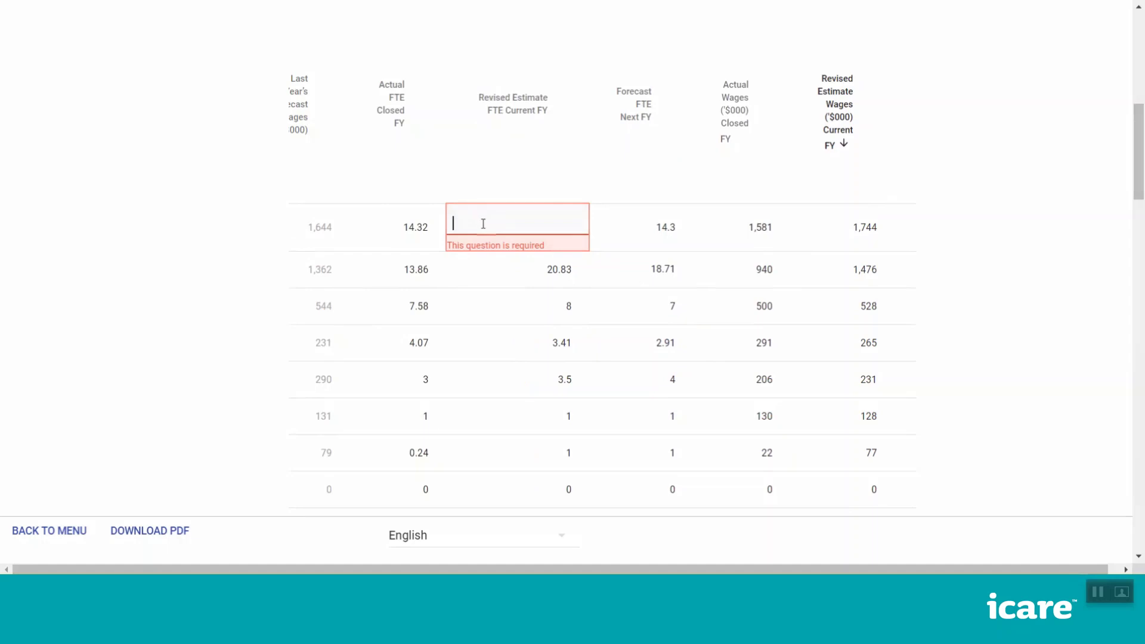
pyautogui.write('10')
pyautogui.click(514, 357)
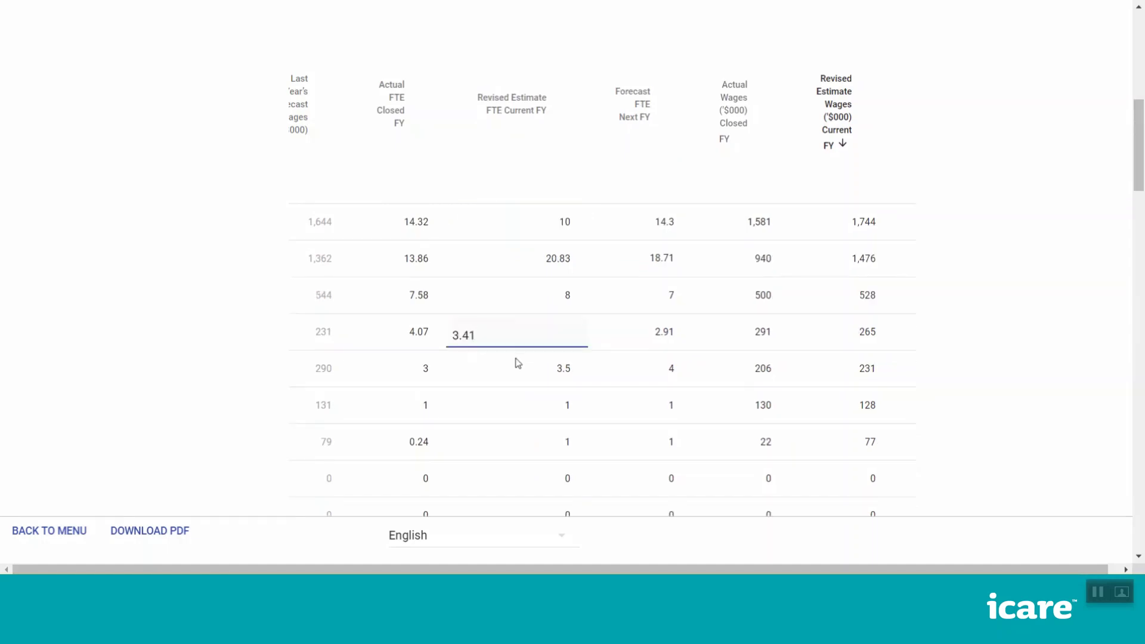
pyautogui.scroll(-10, 489, 360)
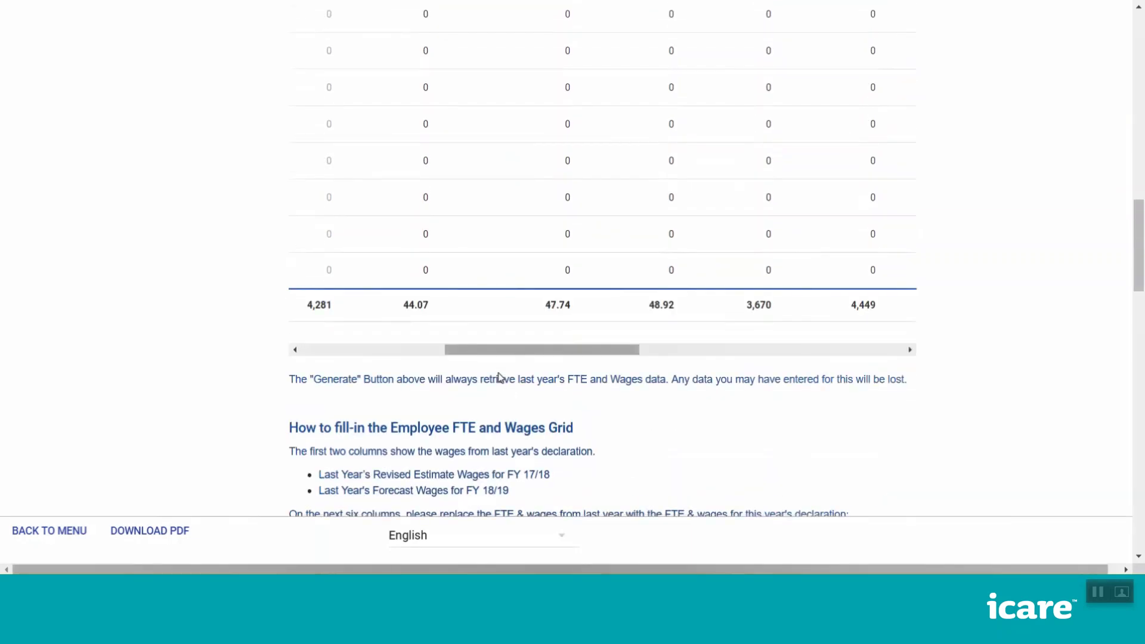
# Step: Keep the Other row at 3.41 and sort the grid descending by Revised Estimate FTE Current FY
pyautogui.scroll(10, 496, 375)
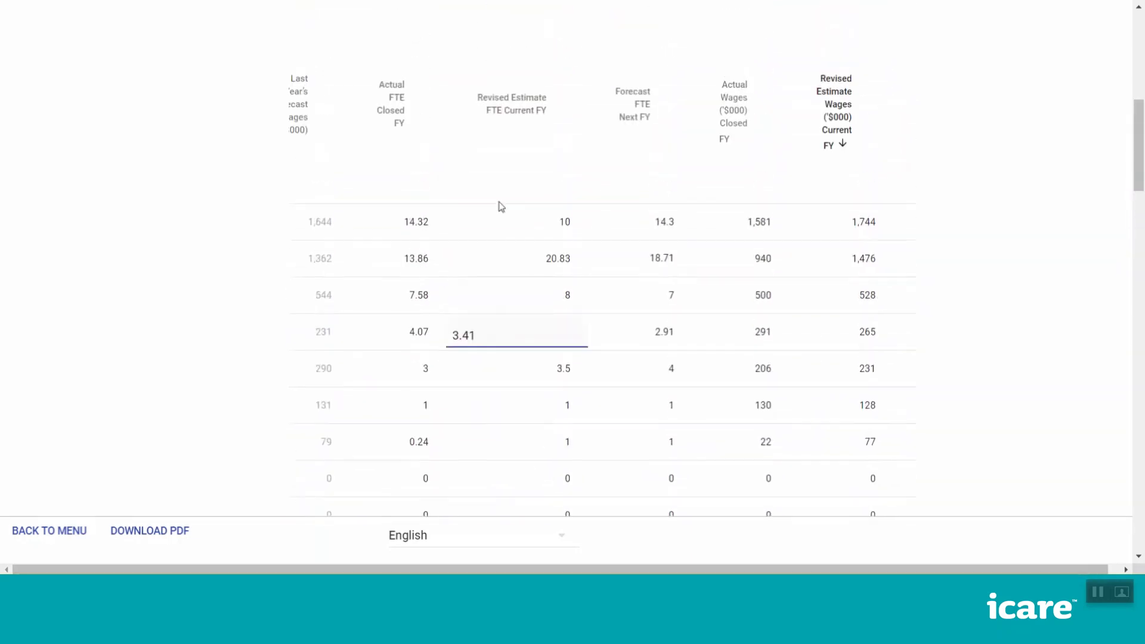
pyautogui.click(531, 107)
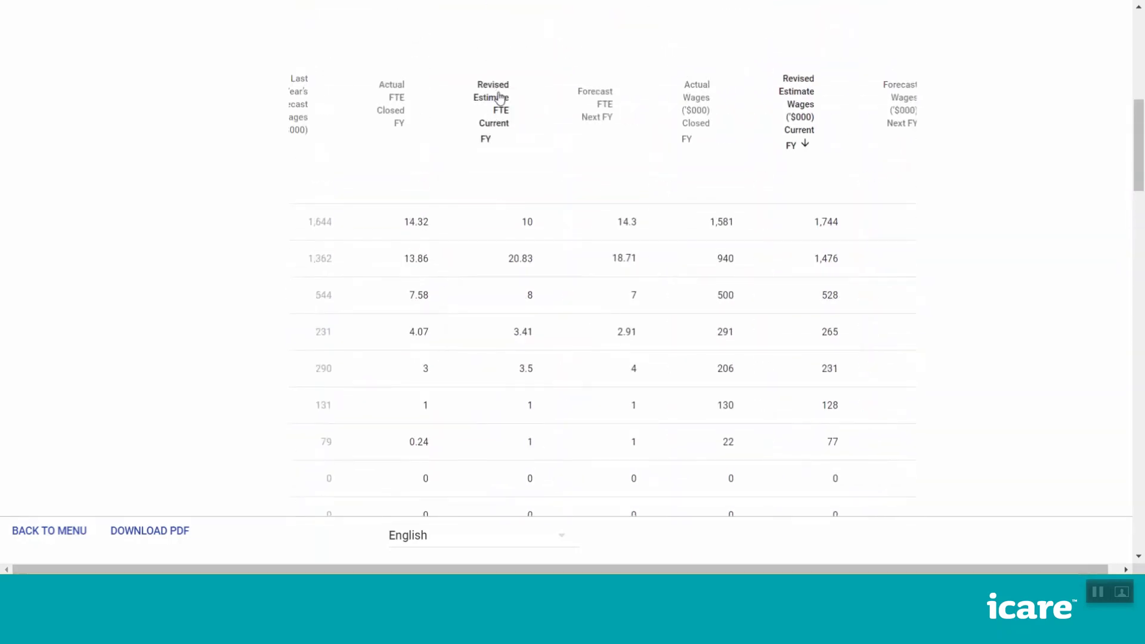
pyautogui.click(815, 104)
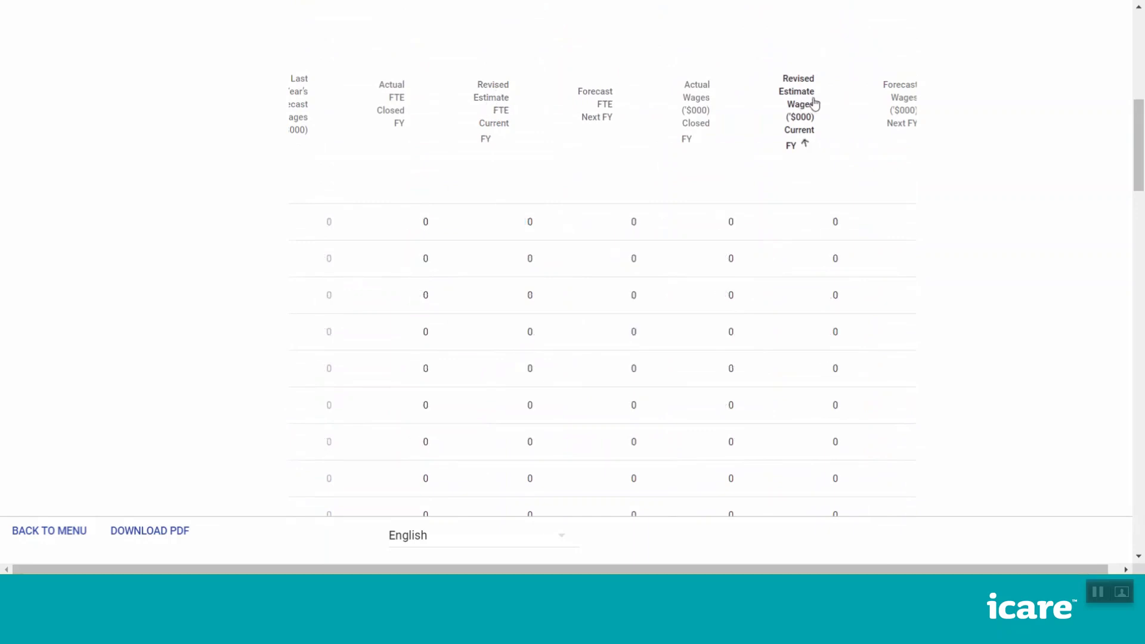
pyautogui.click(799, 106)
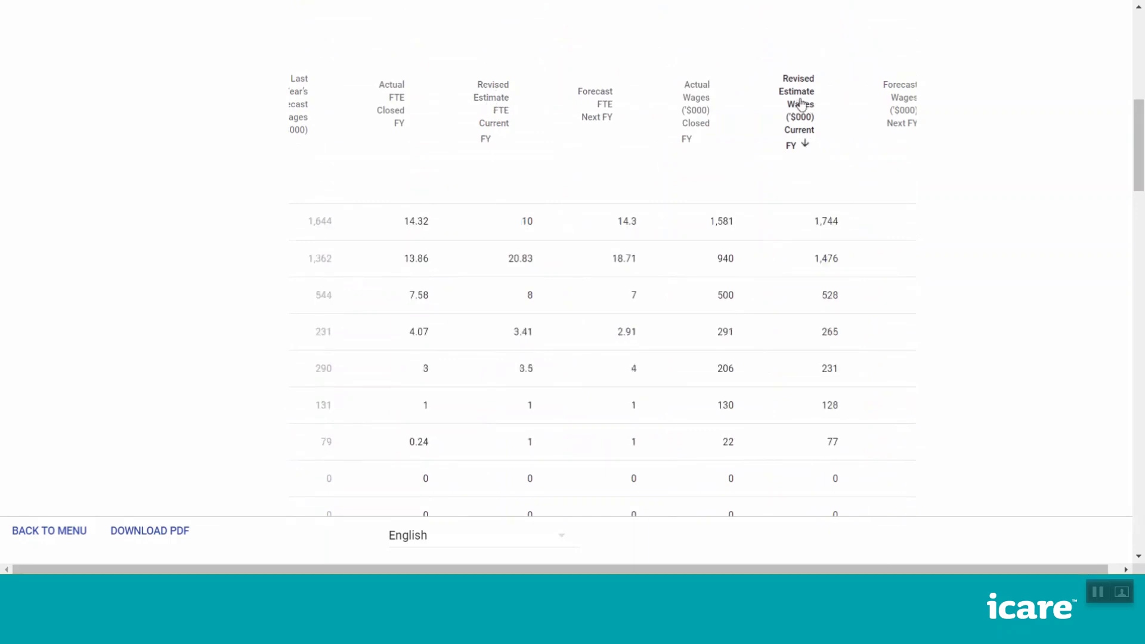
pyautogui.click(495, 108)
pyautogui.click(496, 109)
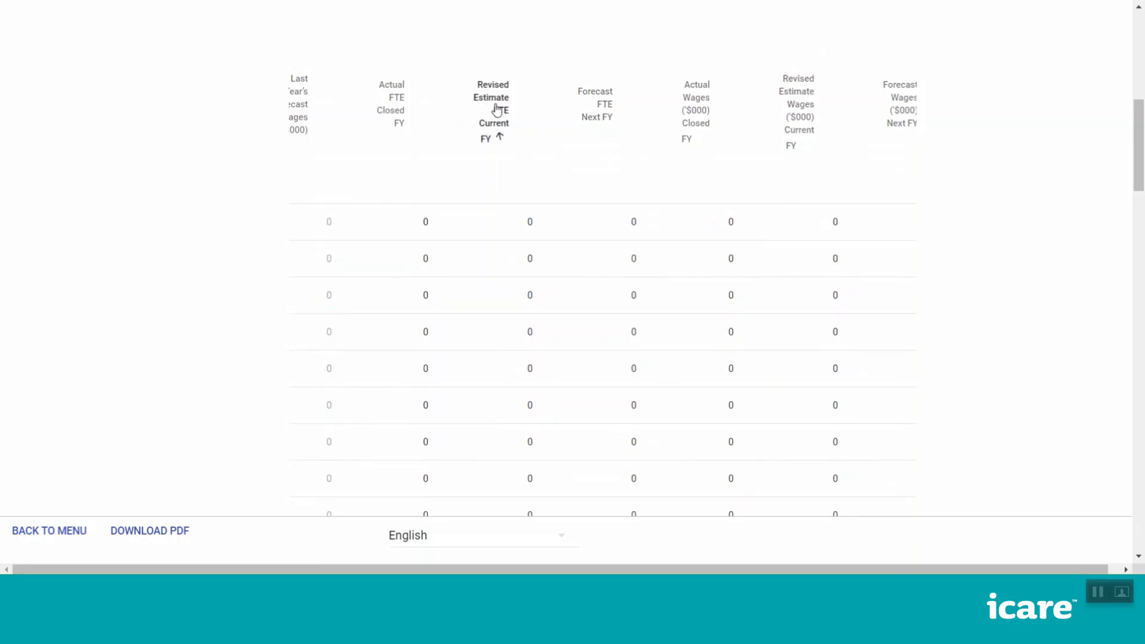
pyautogui.click(496, 110)
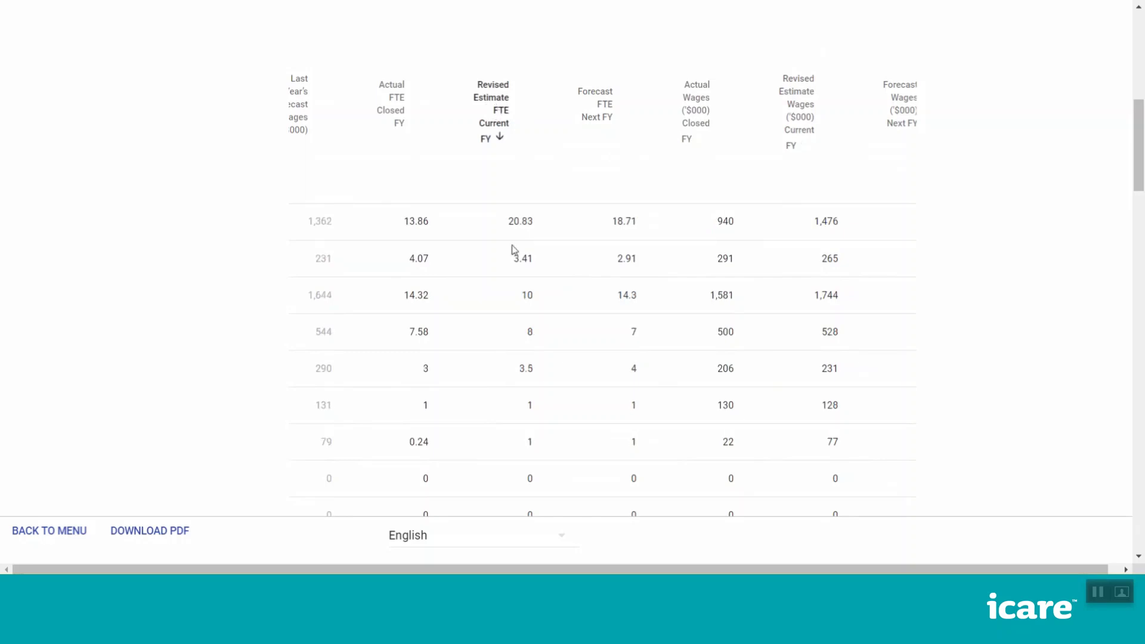
pyautogui.scroll(-10, 500, 322)
pyautogui.moveTo(496, 352); pyautogui.dragTo(320, 351)
pyautogui.scroll(10, 638, 266)
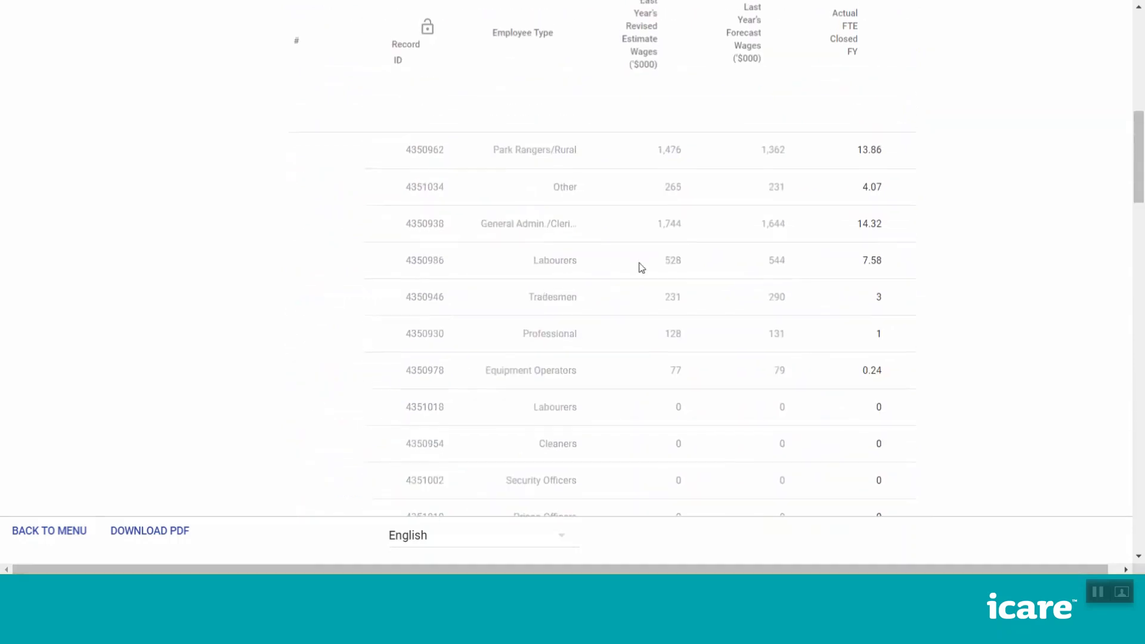
# Step: Enter 10, 14.3, 1581, 1744 and 1644 across the third row's FTE and wage cells
pyautogui.click(836, 372)
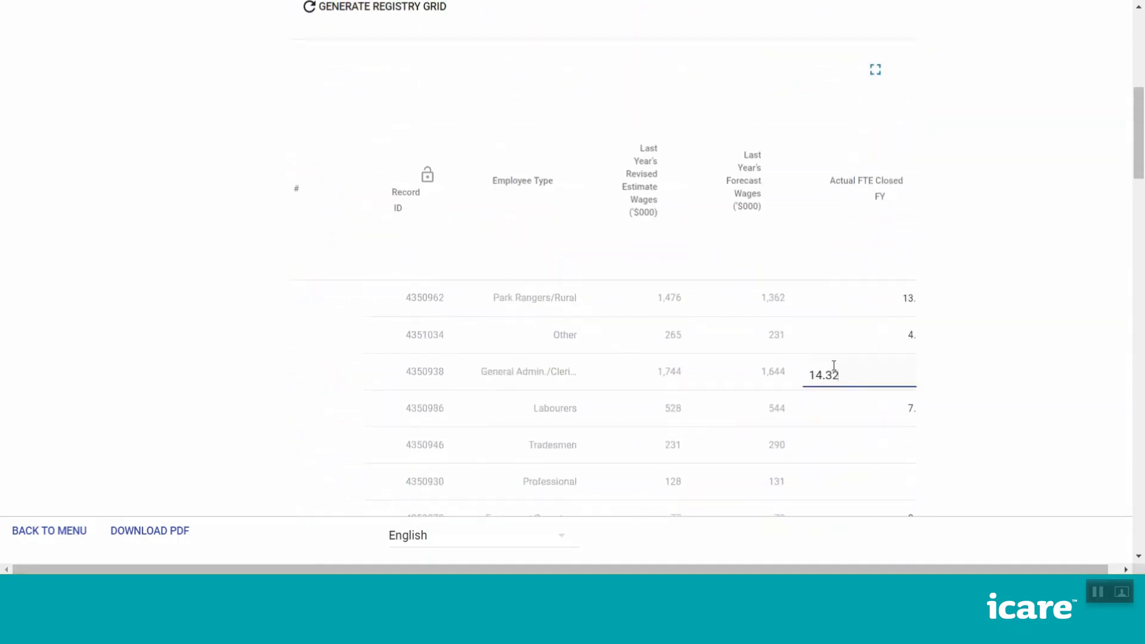
pyautogui.press('Tab')
pyautogui.write('10')
pyautogui.press('Tab')
pyautogui.write('14.3')
pyautogui.press('Tab')
pyautogui.write('1581')
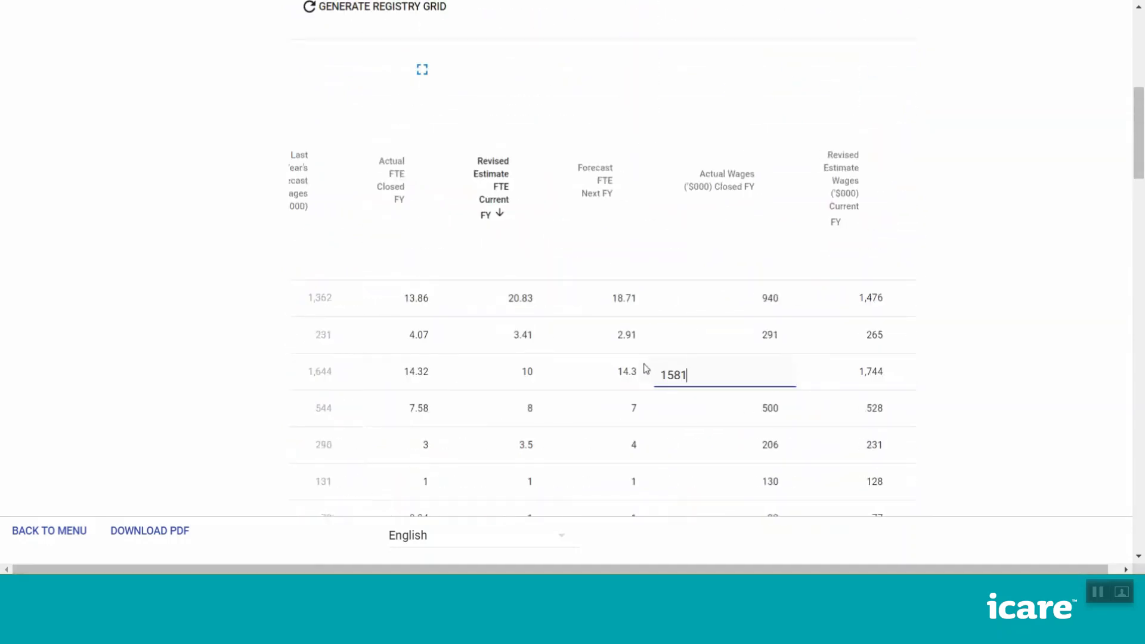
pyautogui.press('Tab')
pyautogui.write('1744')
pyautogui.press('Tab')
pyautogui.write('1644')
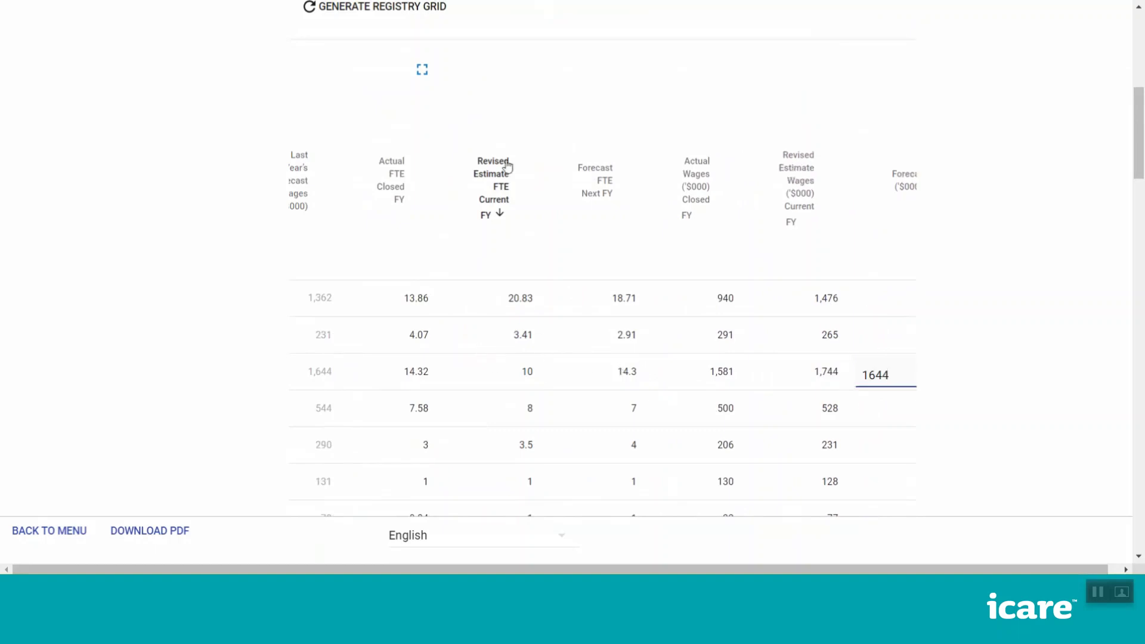
# Step: Lock then unlock the Record ID, Employee Type and Last Year's Revised Estimate Wages columns, then view the grid full screen
pyautogui.scroll(-8, 596, 298)
pyautogui.scroll(-5, 639, 405)
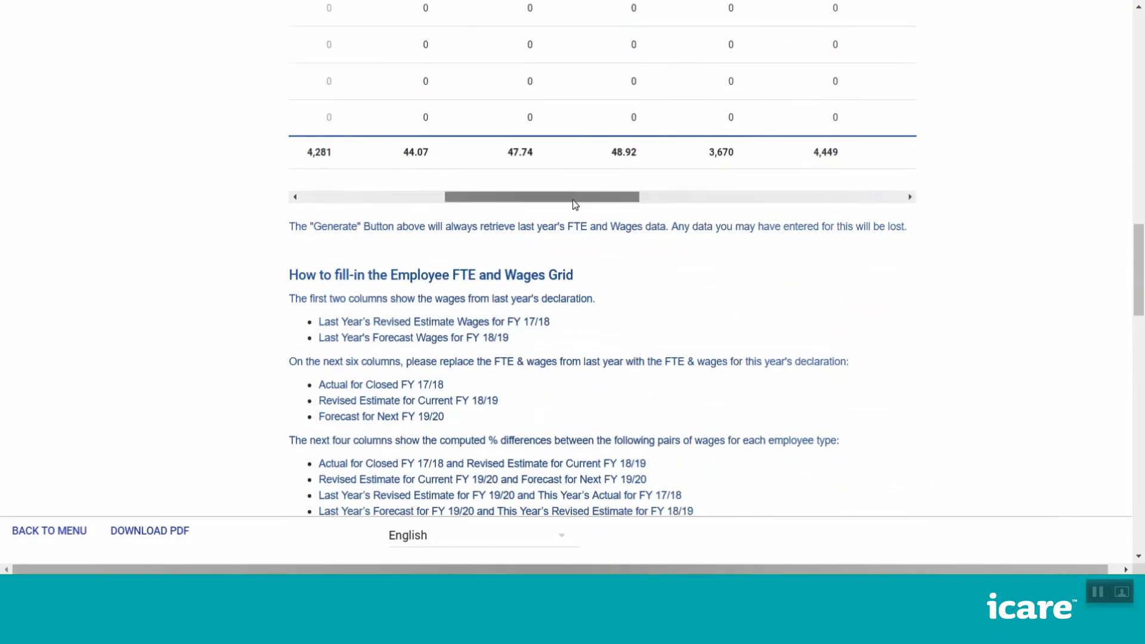
pyautogui.moveTo(574, 201); pyautogui.dragTo(373, 186)
pyautogui.scroll(8, 486, 224)
pyautogui.scroll(4, 485, 212)
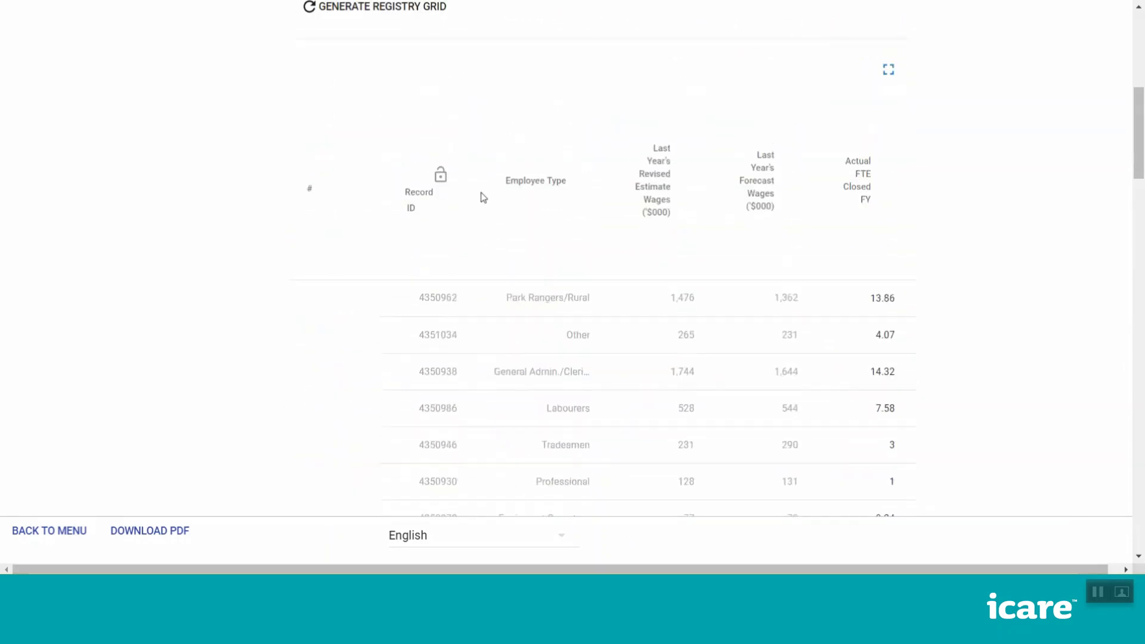
pyautogui.click(443, 179)
pyautogui.click(572, 122)
pyautogui.click(677, 123)
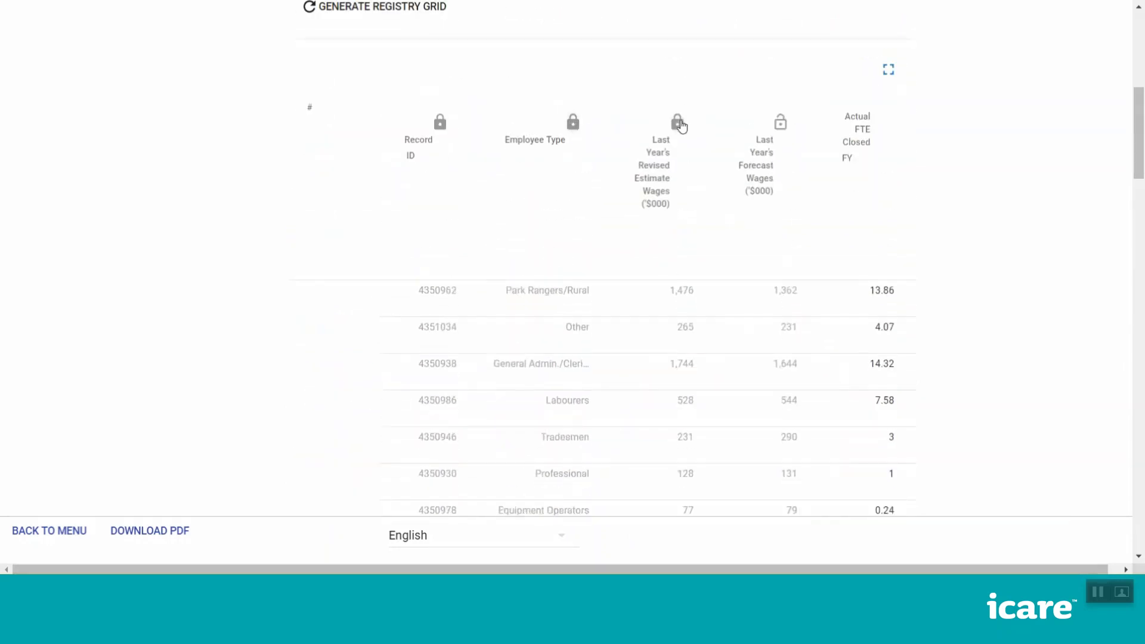
pyautogui.click(677, 124)
pyautogui.click(571, 124)
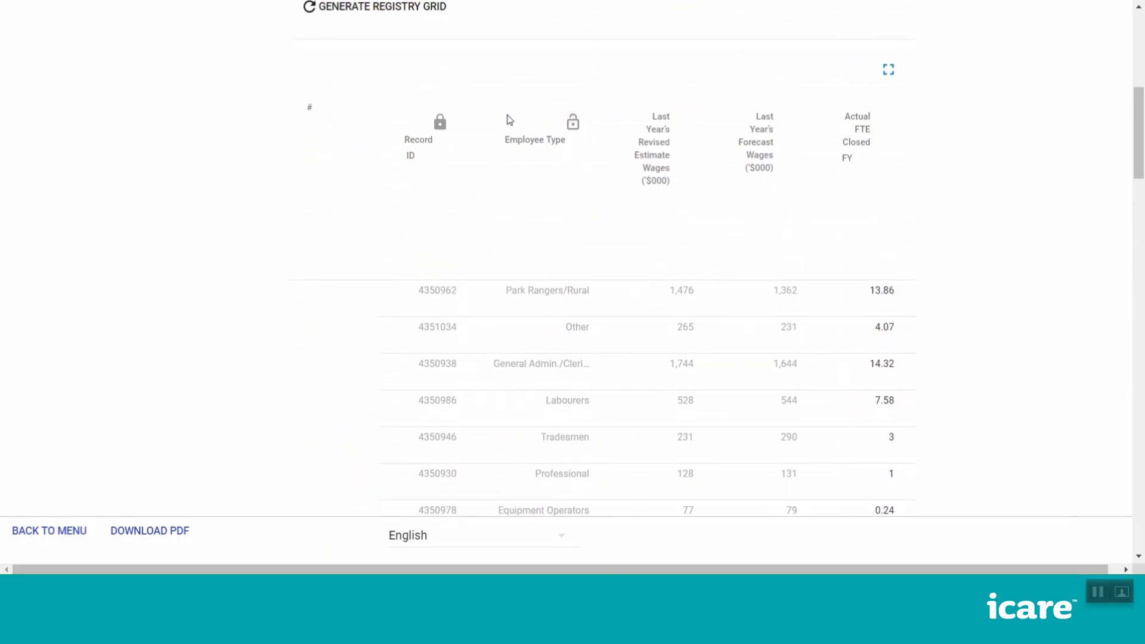
pyautogui.click(440, 123)
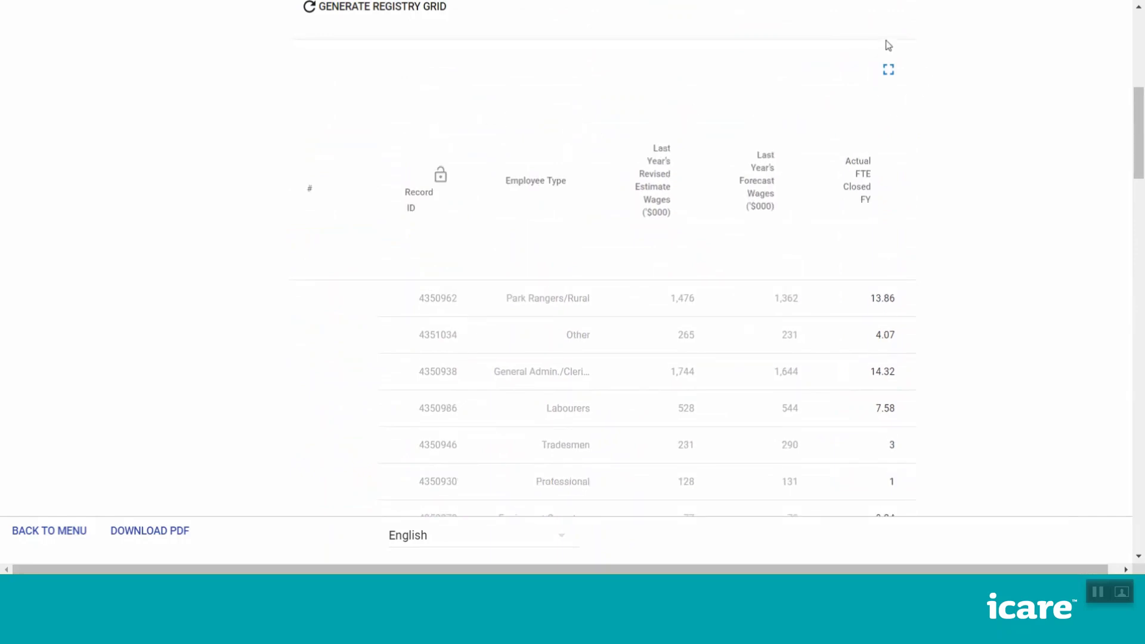
pyautogui.click(887, 74)
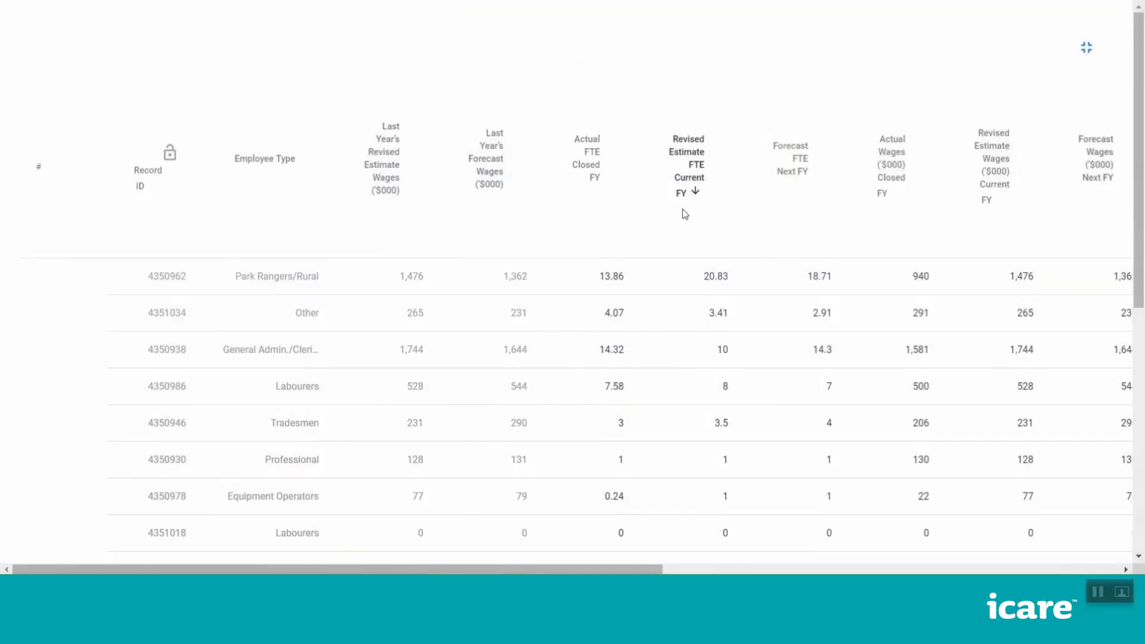
pyautogui.moveTo(629, 566); pyautogui.dragTo(700, 565)
# Step: Exit full screen and scroll past the grid totals to the required text response fields
pyautogui.click(962, 47)
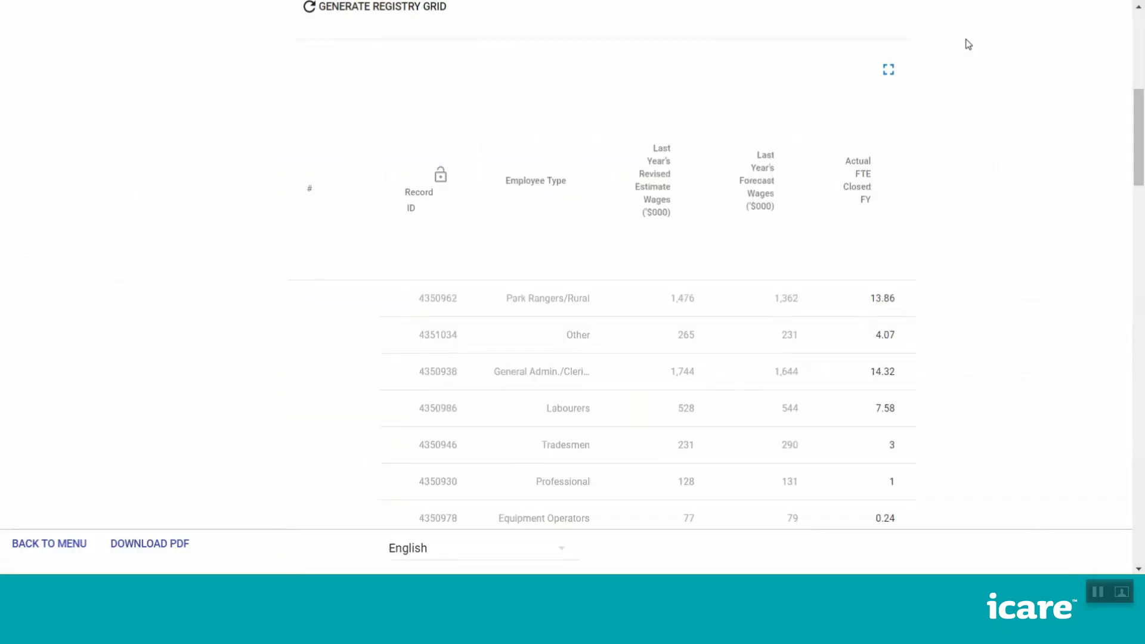
pyautogui.scroll(-9, 510, 292)
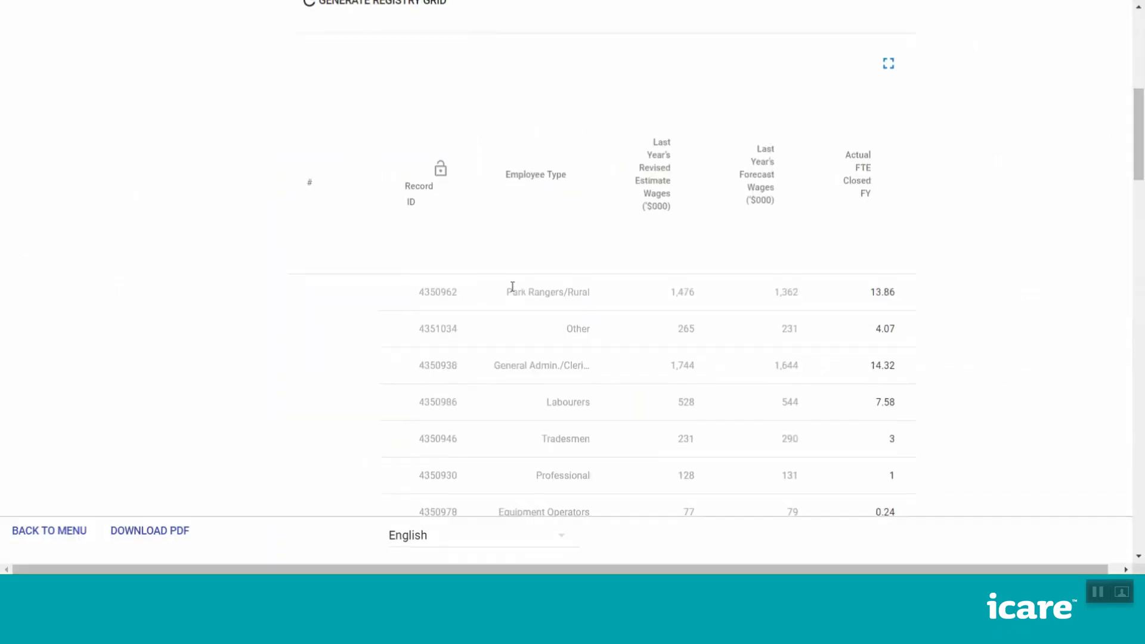
pyautogui.scroll(-9, 504, 280)
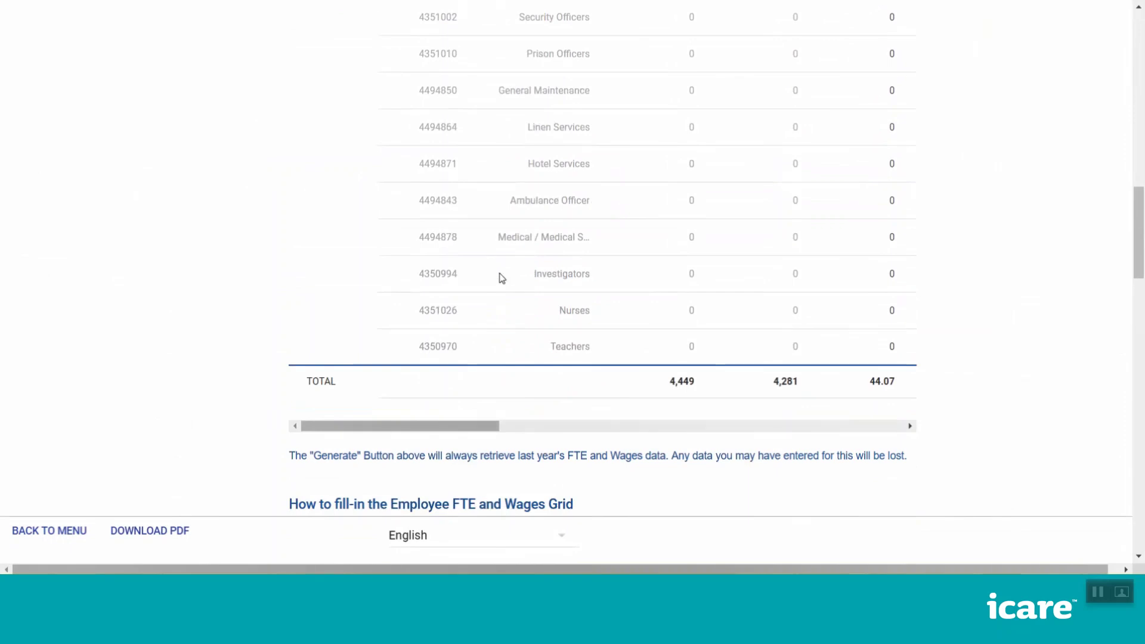
pyautogui.scroll(-1, 477, 252)
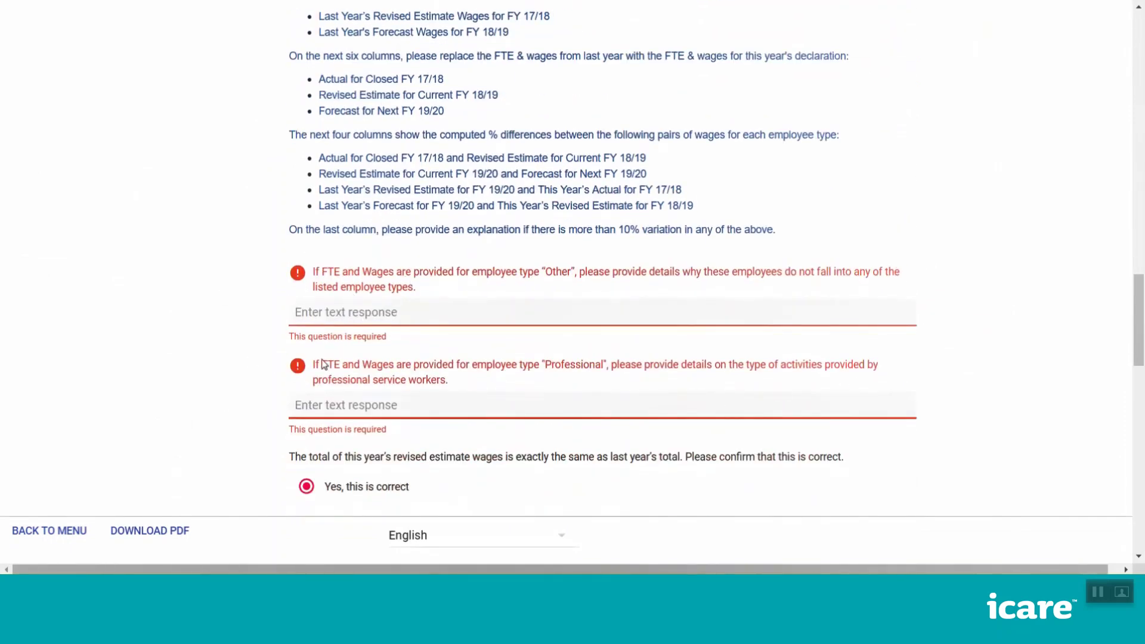
# Step: Answer the Other and Professional explanation questions with 'Clear and detailed answer'
pyautogui.write('Clear and')
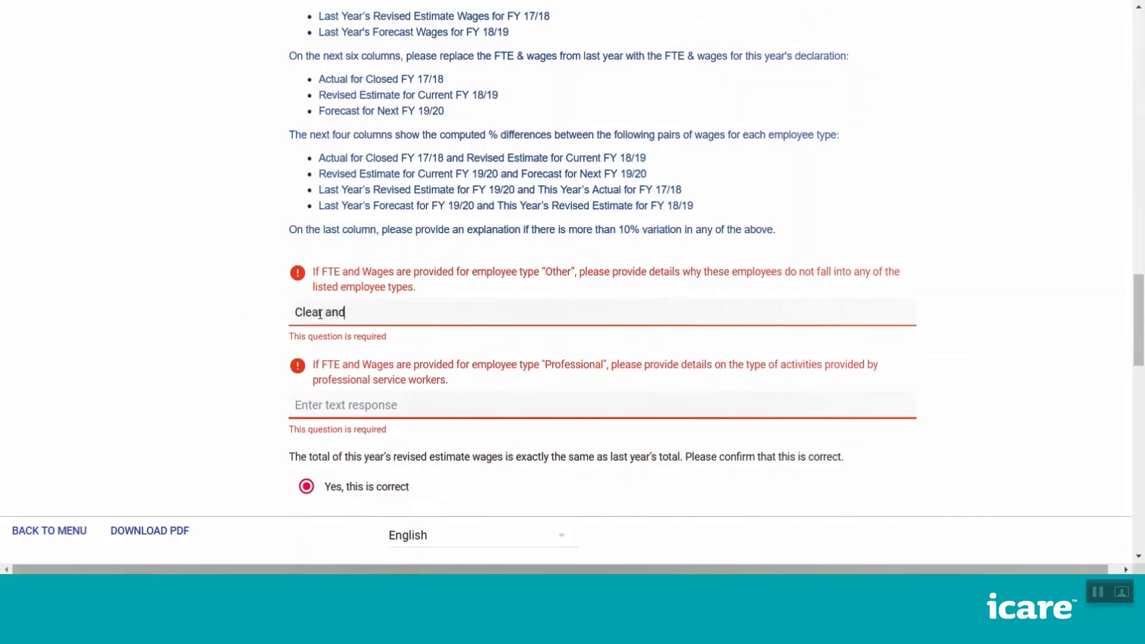
pyautogui.write(' detailed answer')
pyautogui.press('Tab')
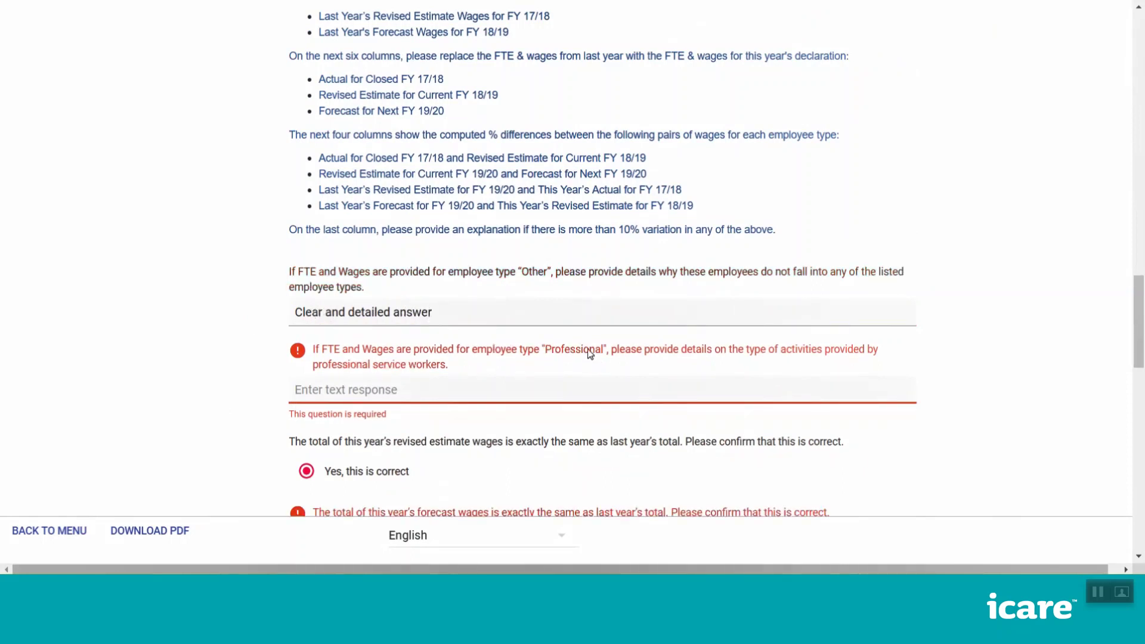
pyautogui.hotkey('shift', 'Tab')
pyautogui.hotkey('ctrl', 'shift', 'Left')
pyautogui.hotkey('ctrl', 'shift', 'Left')
pyautogui.hotkey('ctrl', 'shift', 'Left')
pyautogui.hotkey('ctrl', 'shift', 'Left')
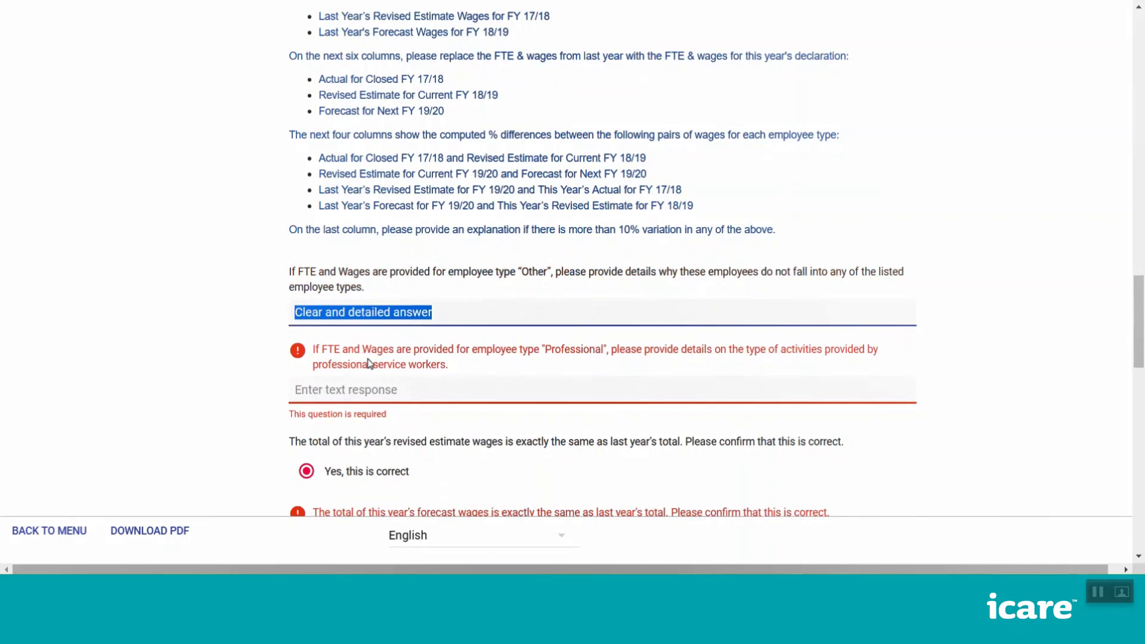
pyautogui.hotkey('ctrl', 'c')
pyautogui.press('Tab')
pyautogui.hotkey('ctrl', 'v')
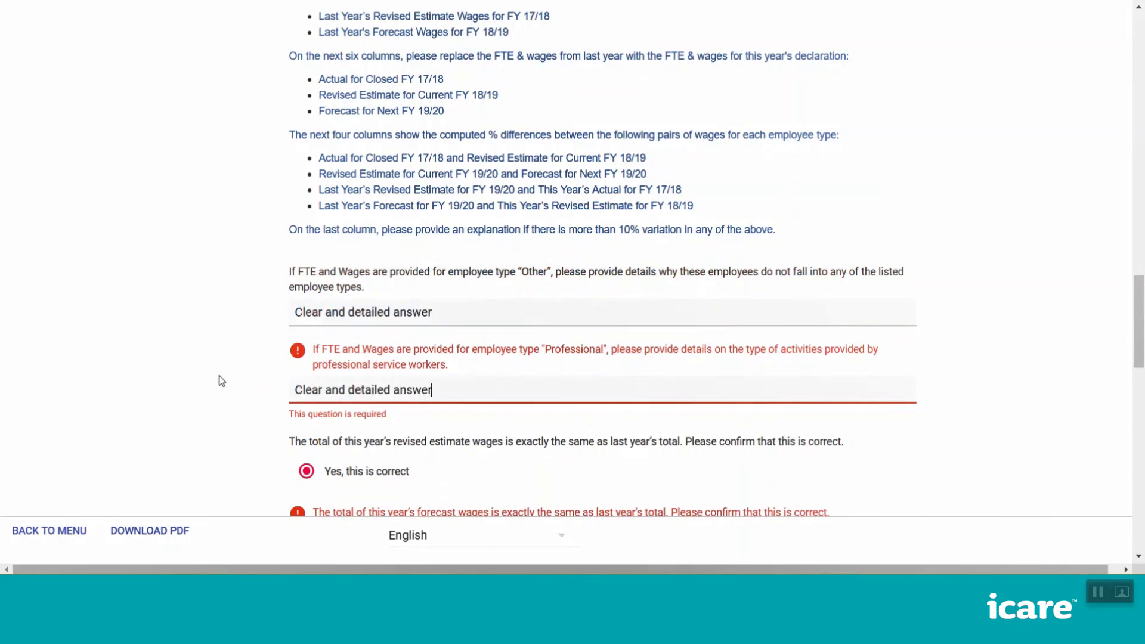
pyautogui.click(222, 385)
# Step: Confirm both the revised estimate and forecast wages totals as correct
pyautogui.scroll(-1, 243, 376)
pyautogui.click(308, 382)
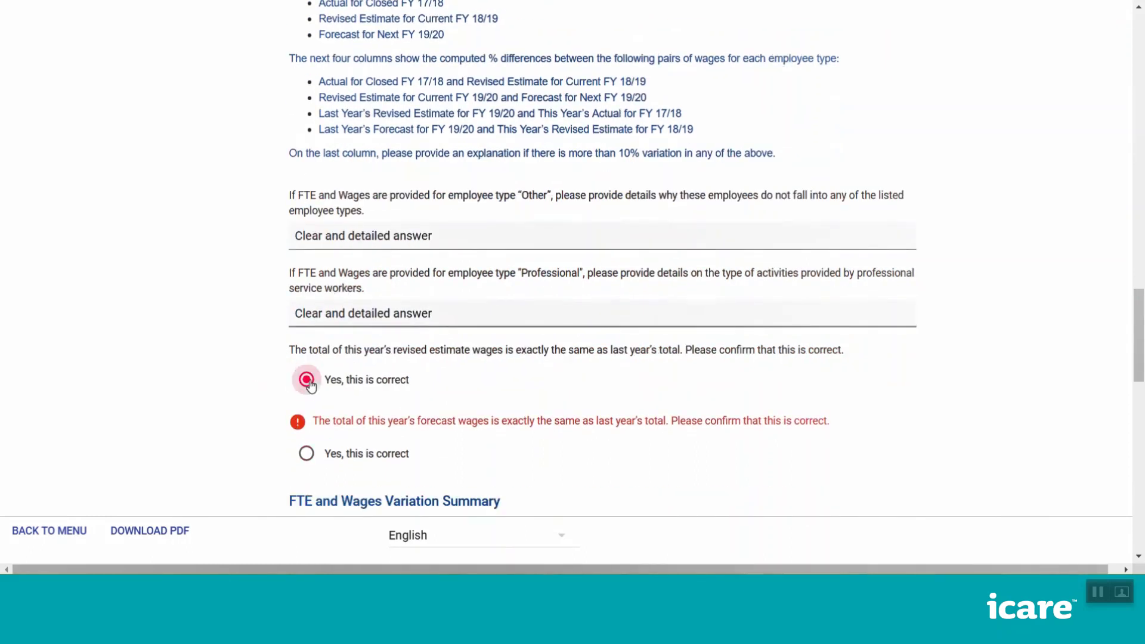
pyautogui.scroll(-1, 310, 391)
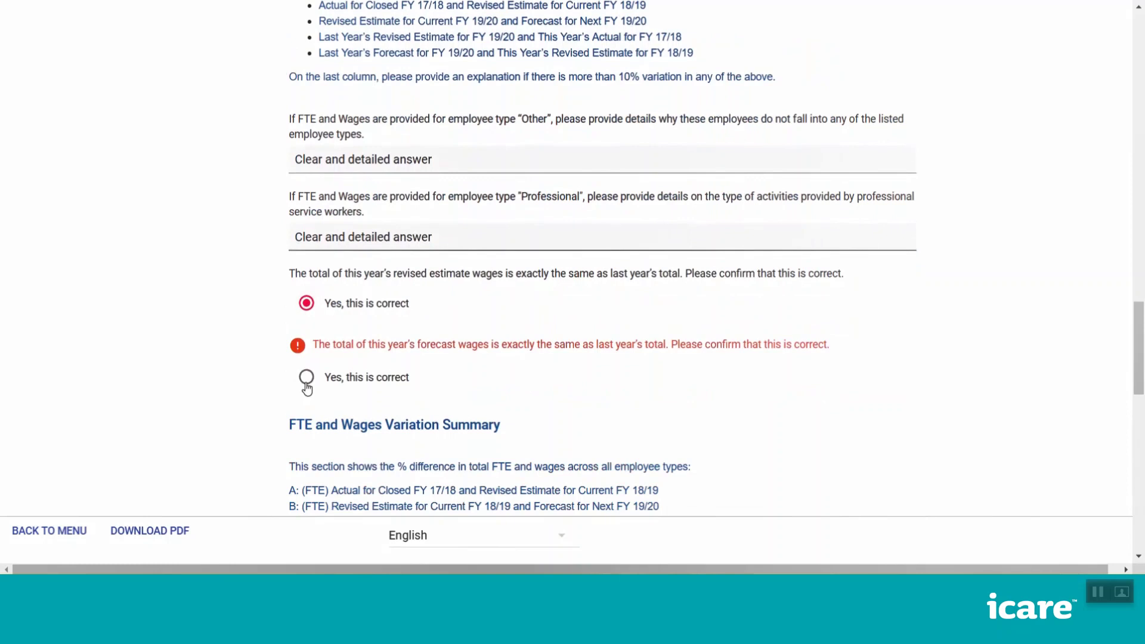
pyautogui.click(306, 385)
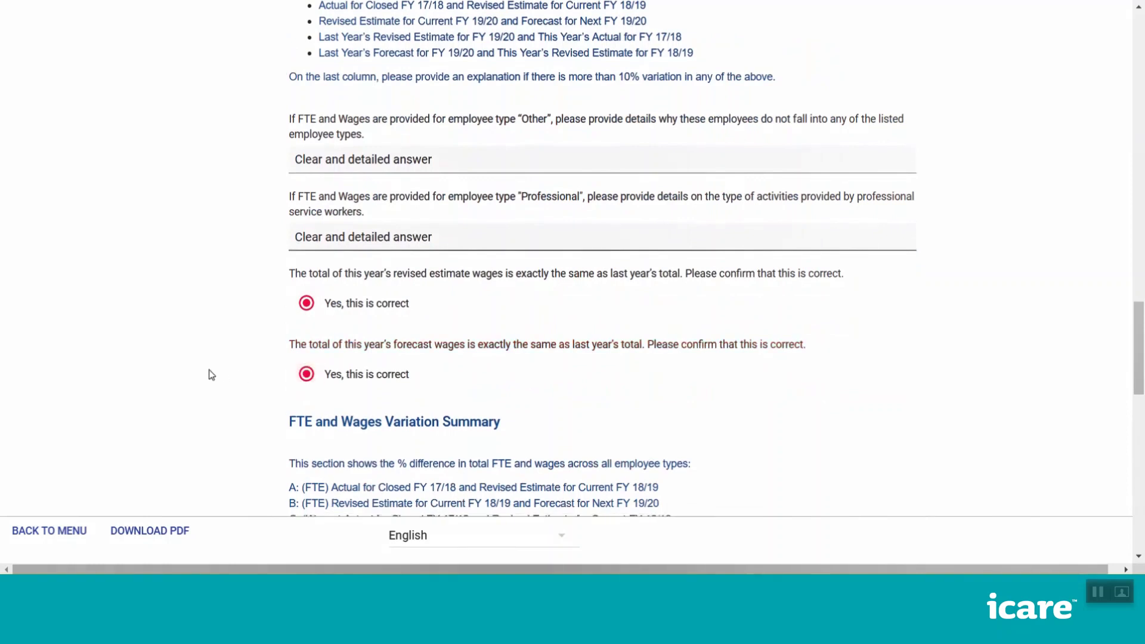
# Step: Review the percentage difference fields A–F and the variation summary instructions
pyautogui.scroll(-2, 214, 359)
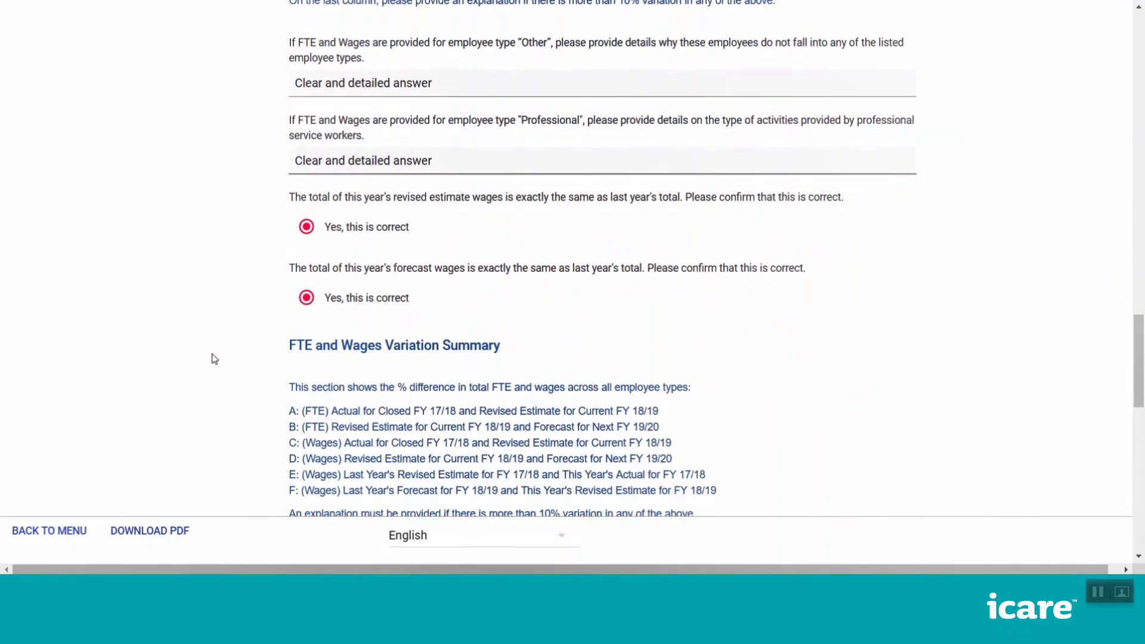
pyautogui.scroll(-1, 215, 359)
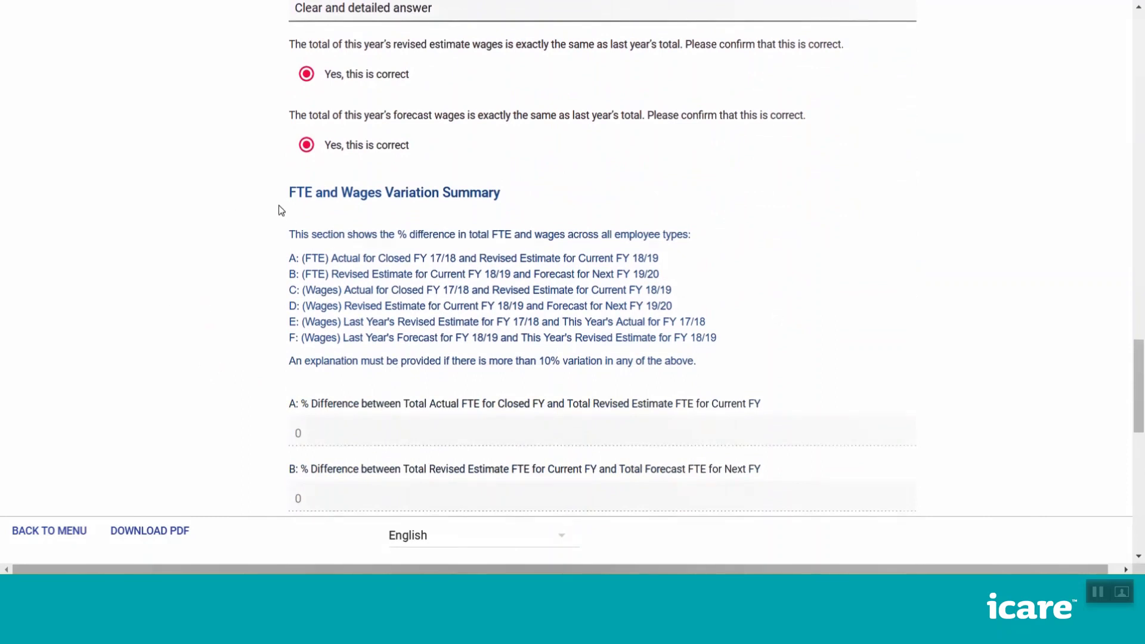
pyautogui.moveTo(287, 193); pyautogui.dragTo(694, 358)
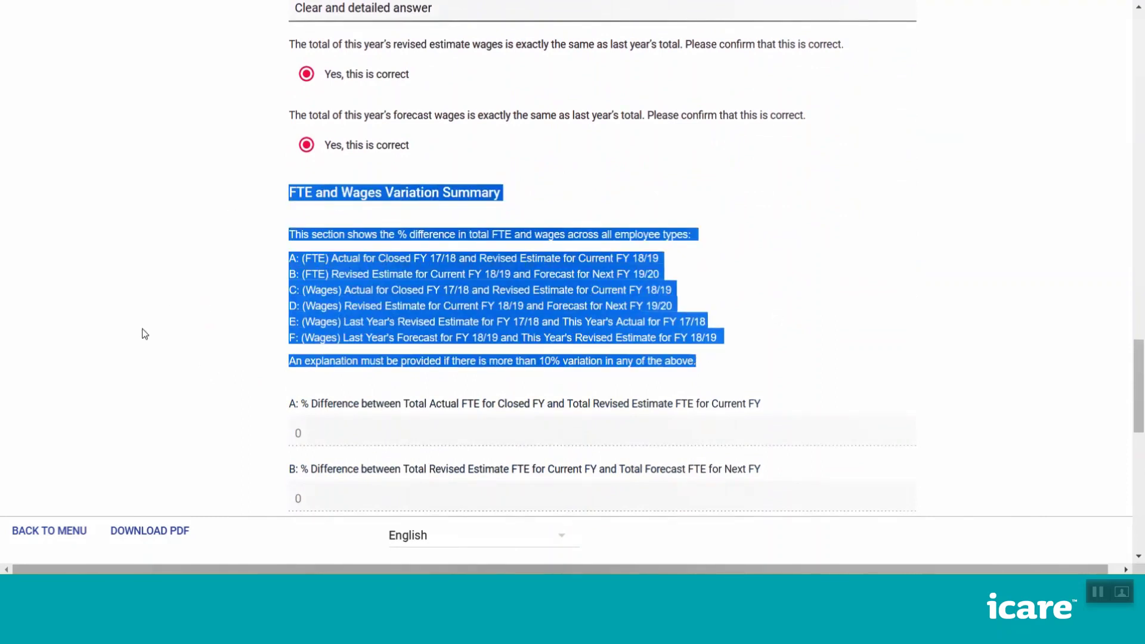
pyautogui.scroll(-2, 177, 343)
pyautogui.click(230, 322)
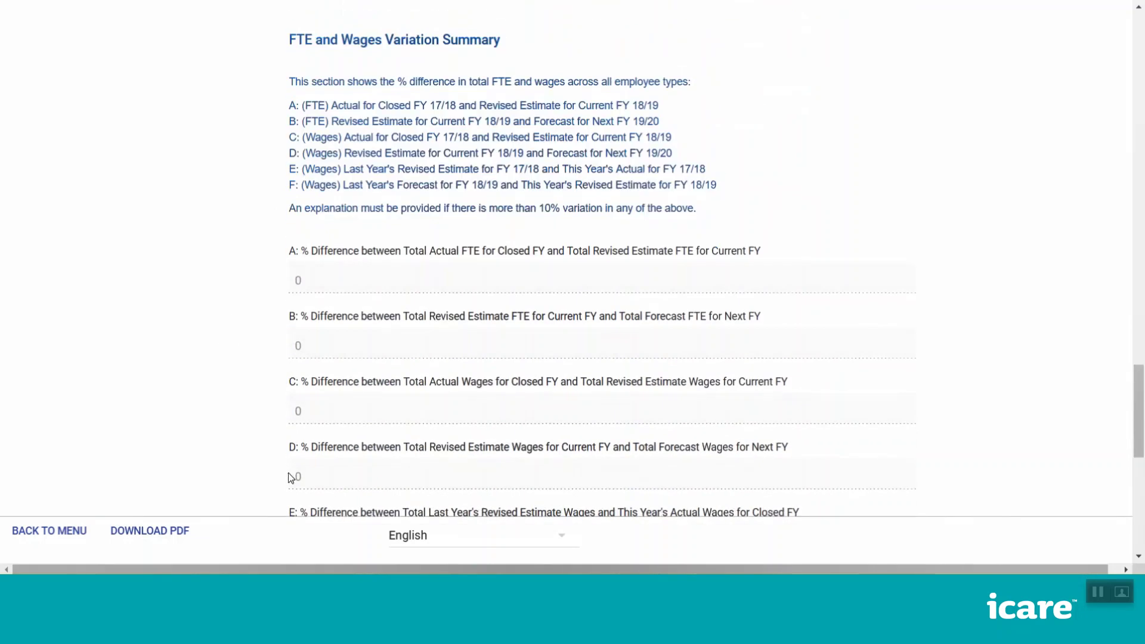
pyautogui.scroll(-4, 264, 445)
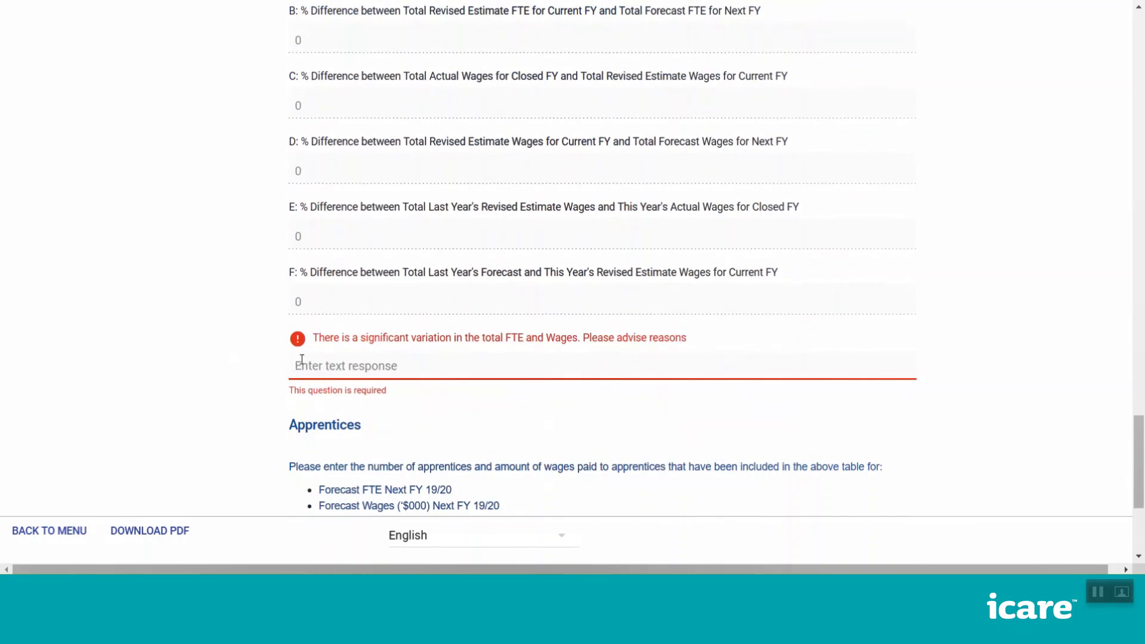
# Step: Answer the variation reasons question with 'Clear and detailed answer' and reach the Apprentices section
pyautogui.click(333, 369)
pyautogui.write('Clear and detailed answer')
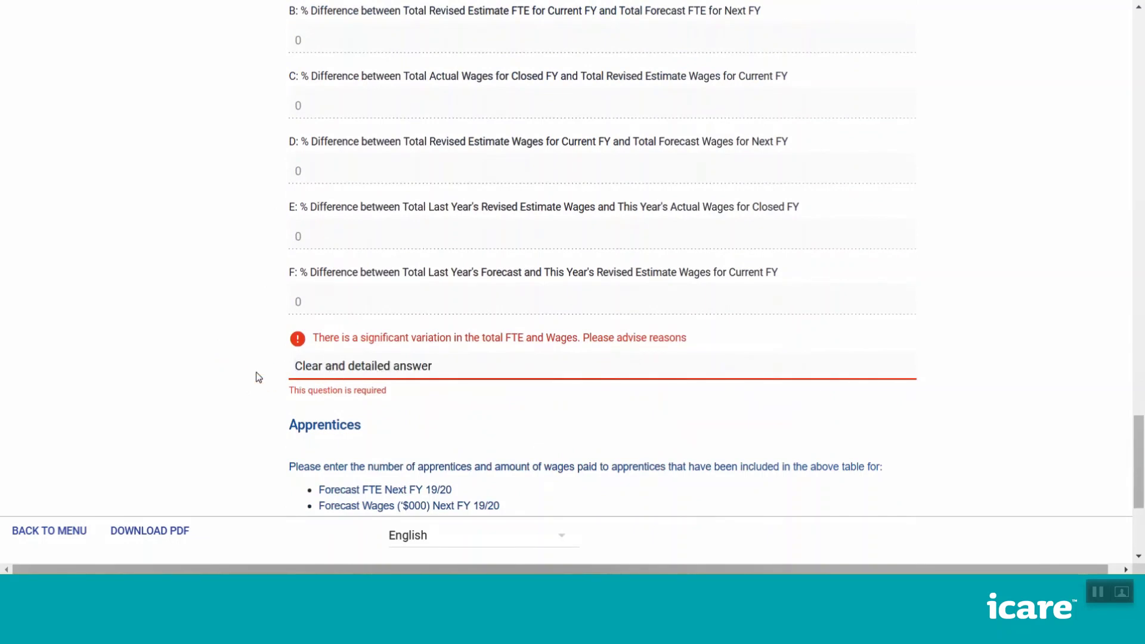
pyautogui.click(229, 360)
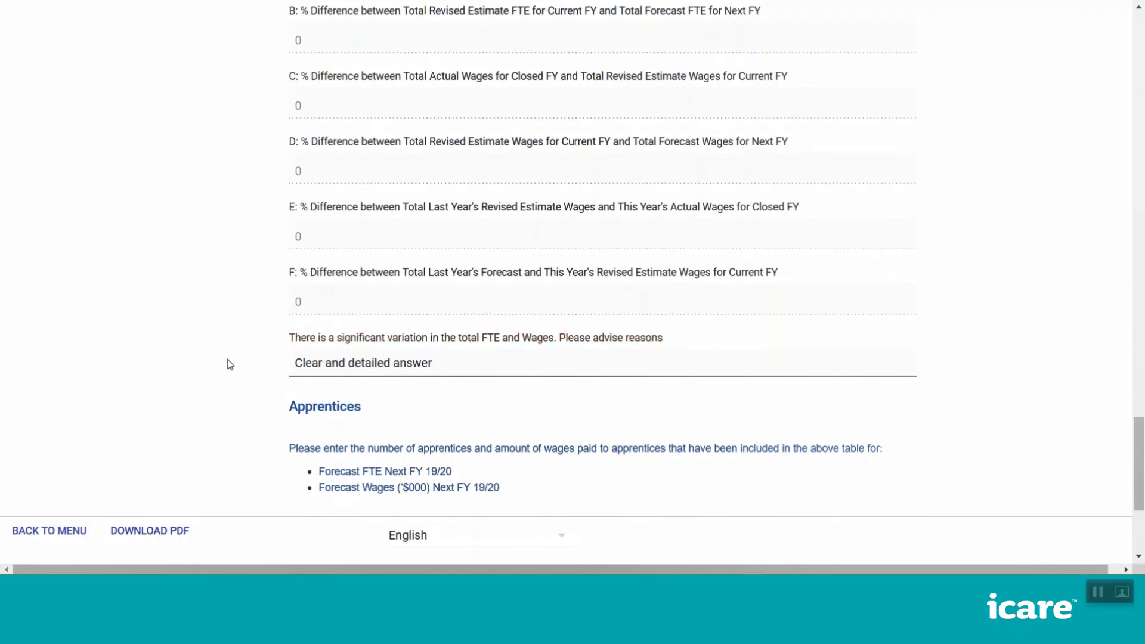
pyautogui.scroll(4, 229, 363)
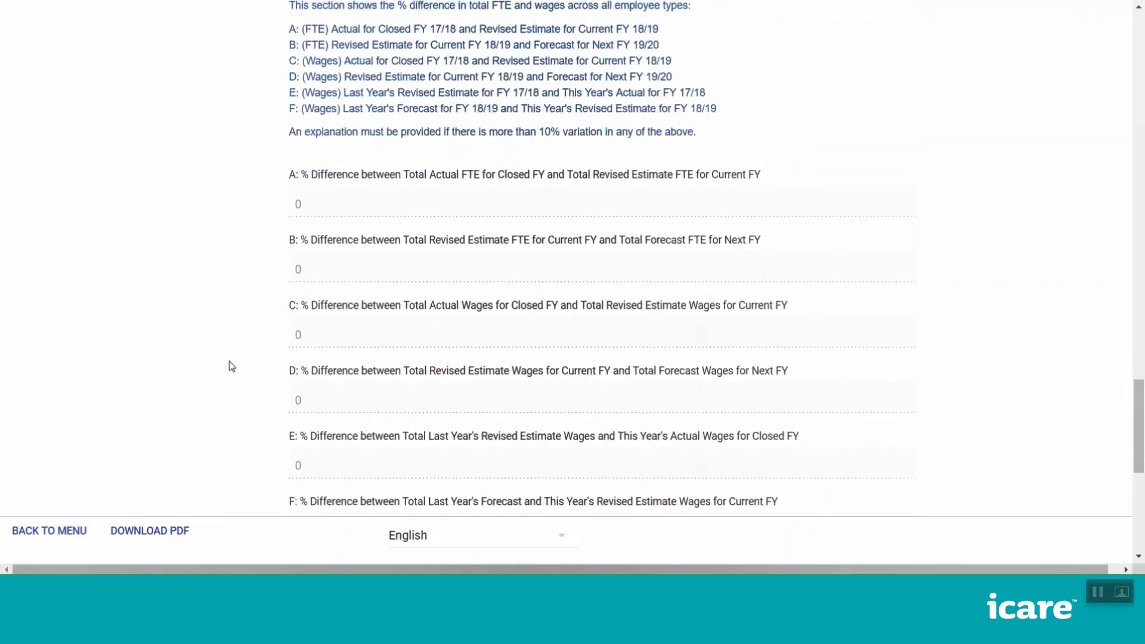
pyautogui.scroll(-4, 232, 366)
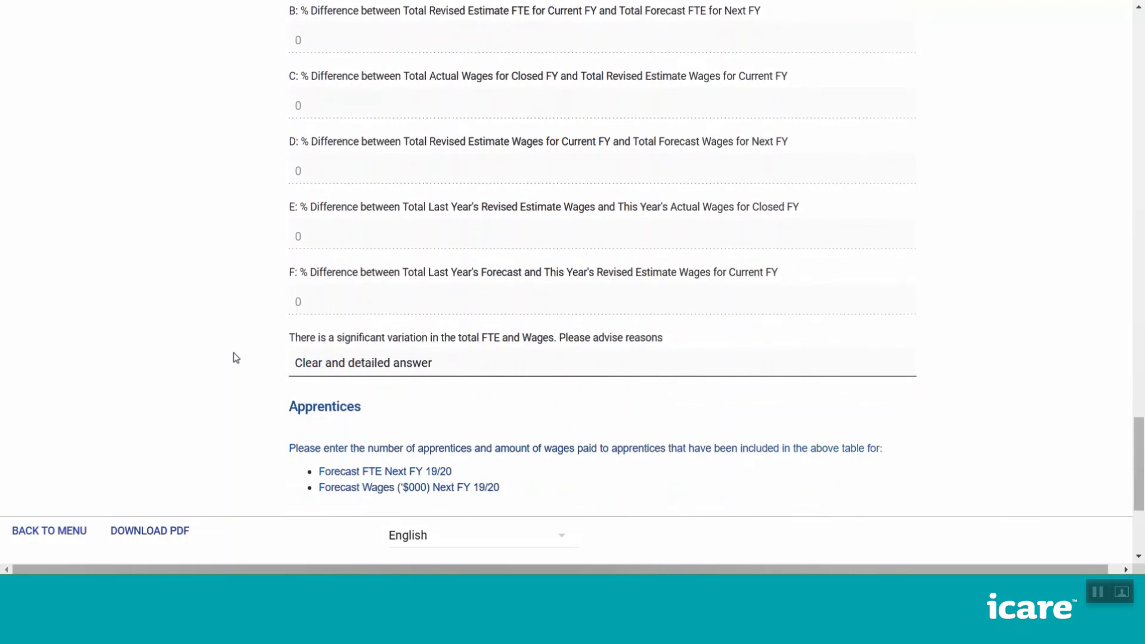
pyautogui.scroll(-3, 234, 357)
pyautogui.moveTo(282, 254); pyautogui.dragTo(412, 339)
# Step: Enter 10 as Apprentices Forecast FTE and 1000 as Forecast Wages ($000's) for next FY
pyautogui.click(222, 367)
pyautogui.click(351, 410)
pyautogui.write('10')
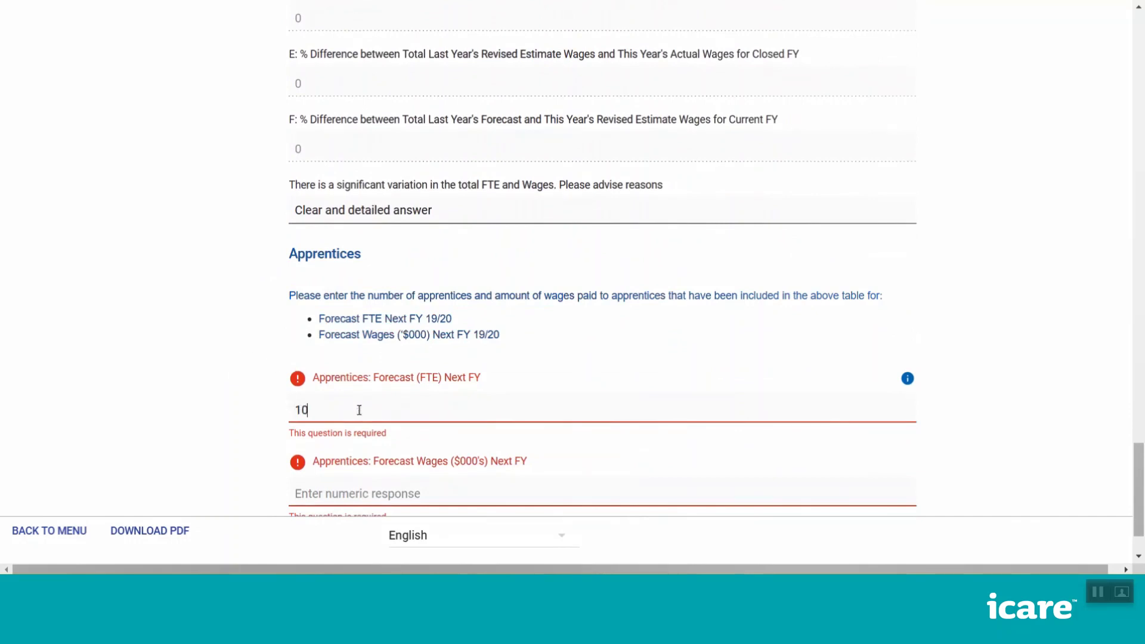
pyautogui.click(357, 498)
pyautogui.scroll(-1, 219, 459)
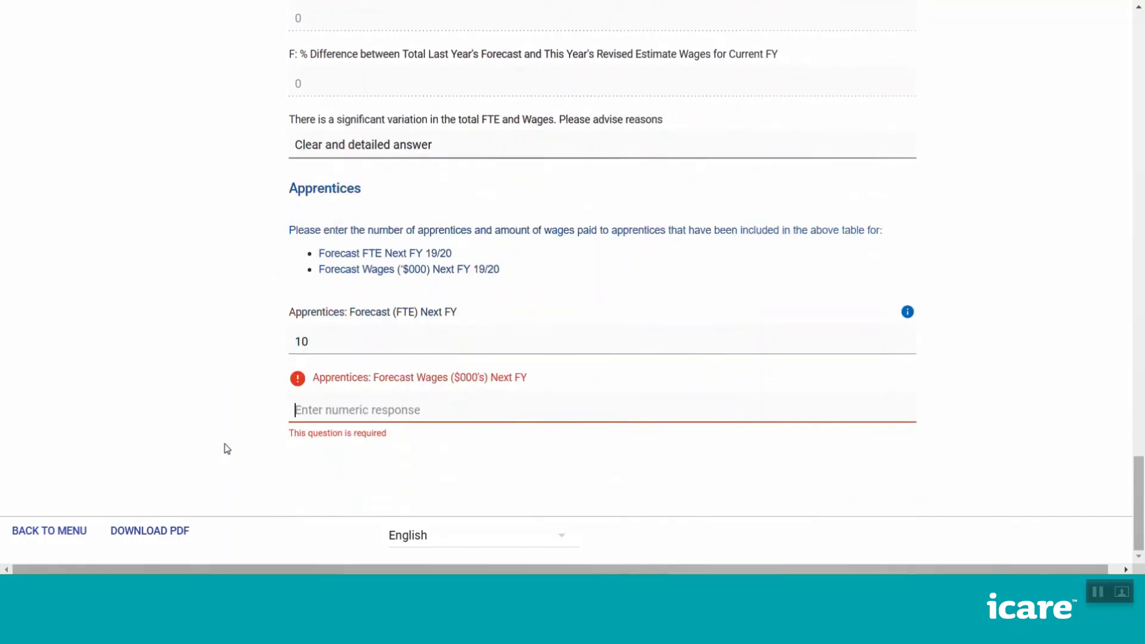
pyautogui.write('1000')
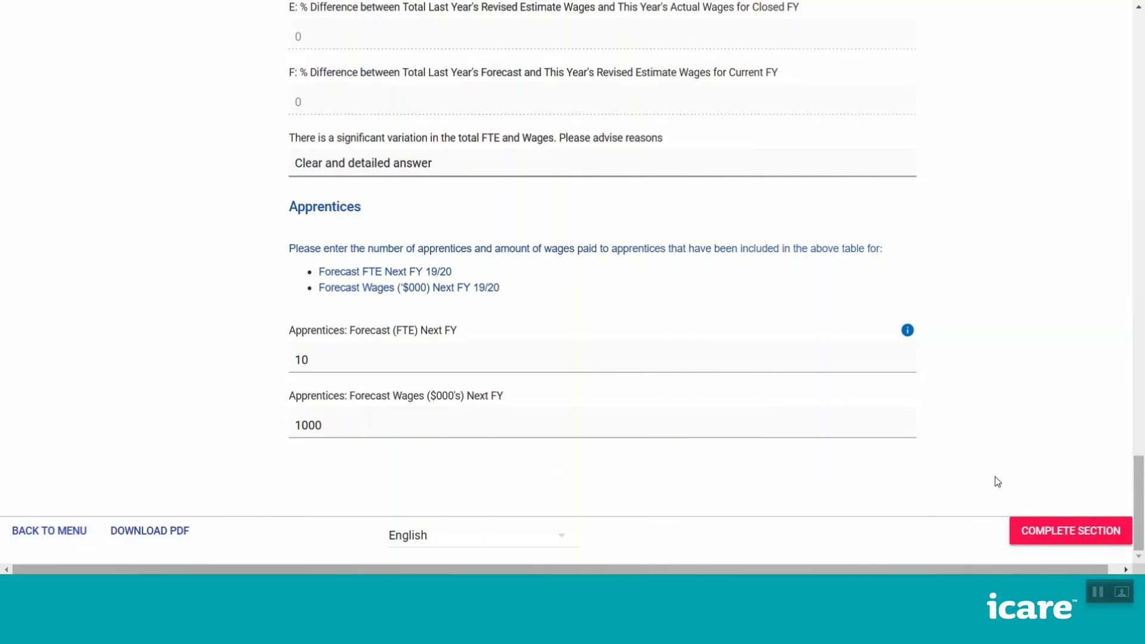
# Step: Mark the Workers and Apprentices Section completed and dismiss the Incomplete Section prompt on the section list
pyautogui.click(1040, 532)
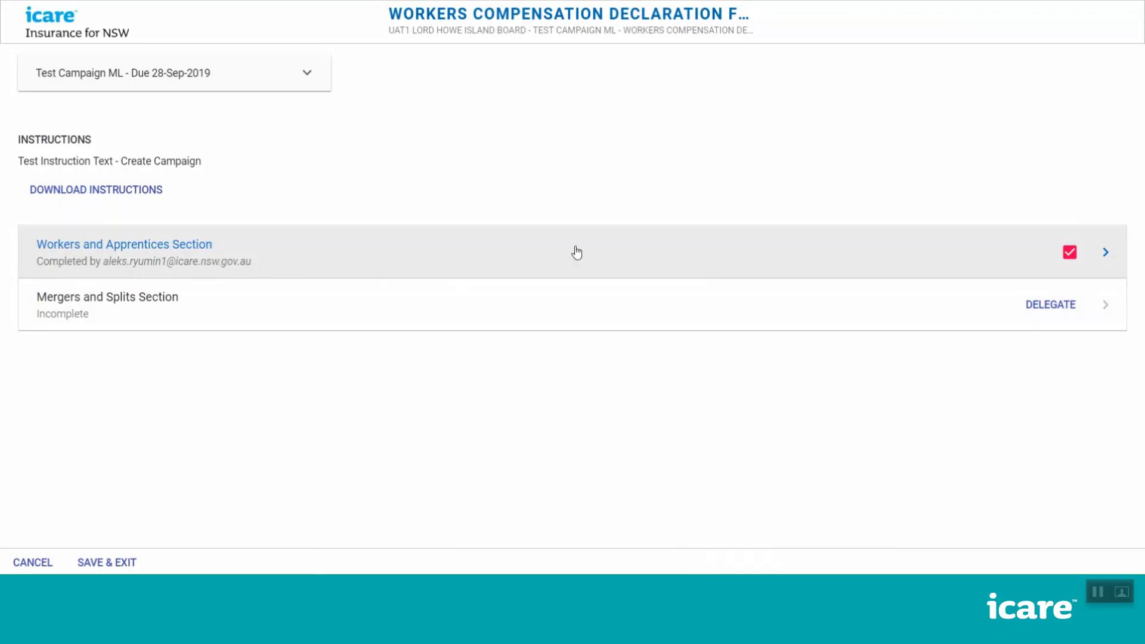
pyautogui.click(1069, 253)
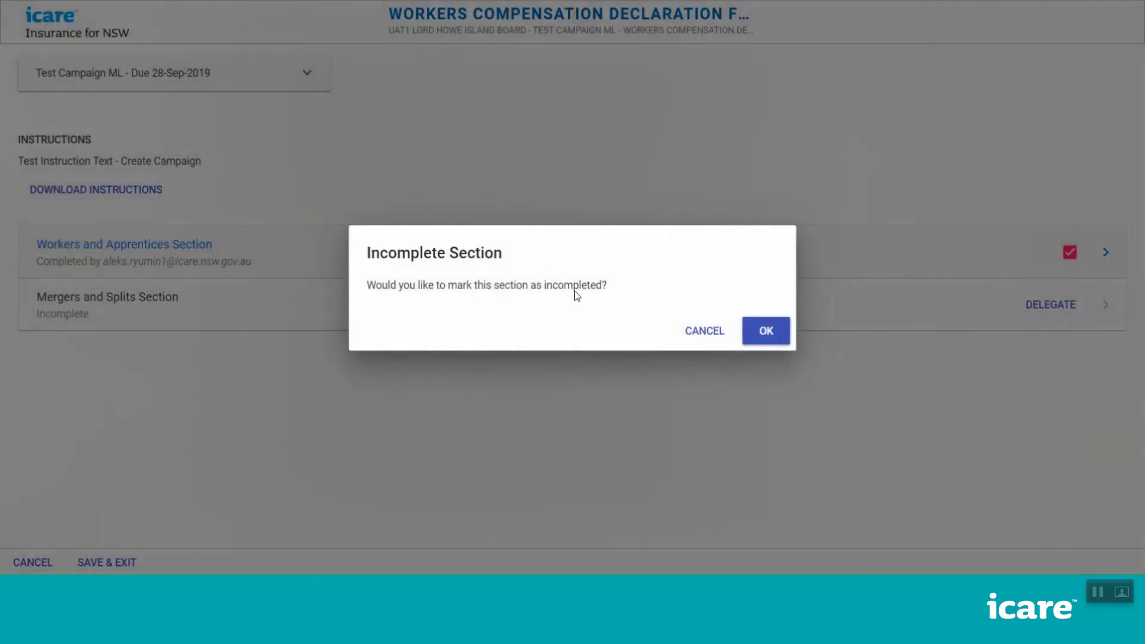
pyautogui.click(771, 340)
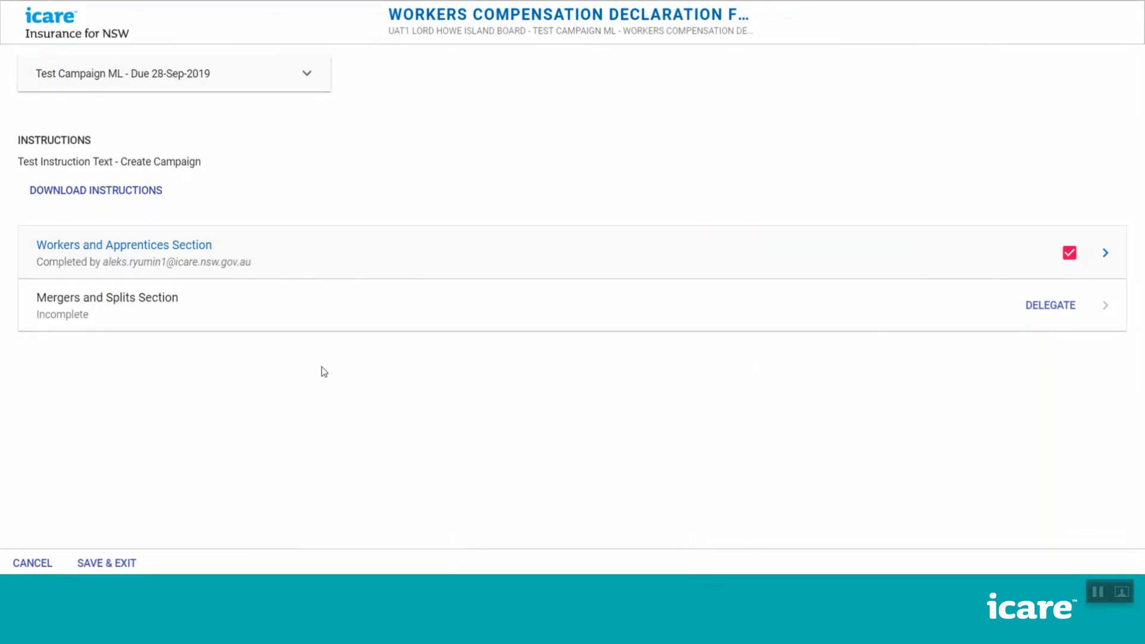
# Step: Open the Mergers and Splits Section and read through its instructions
pyautogui.click(178, 310)
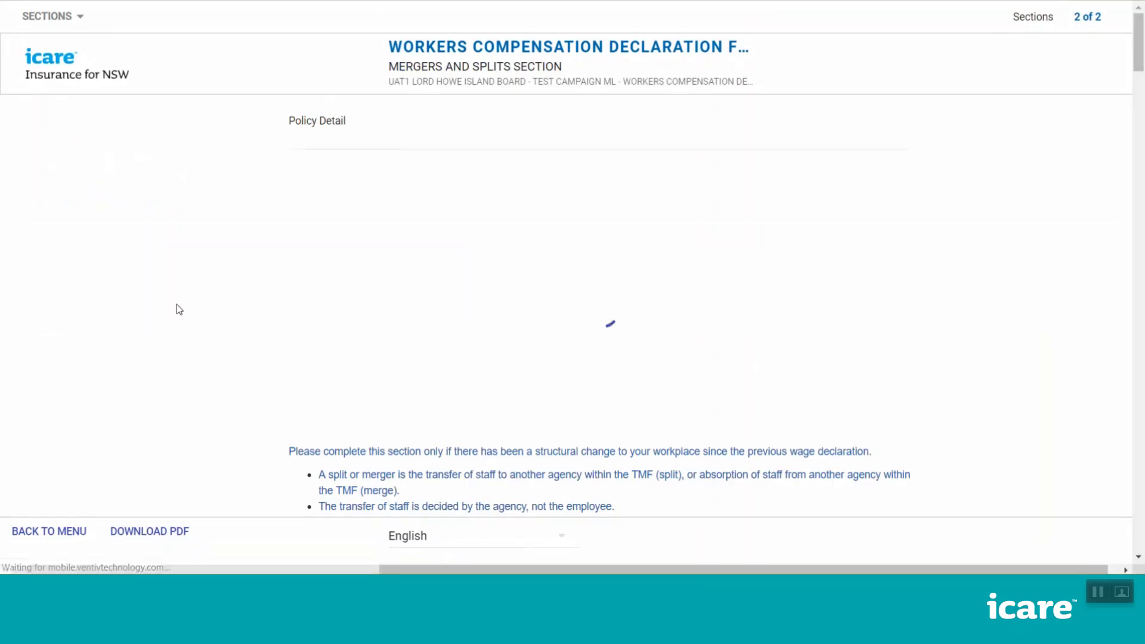
pyautogui.scroll(-6, 224, 309)
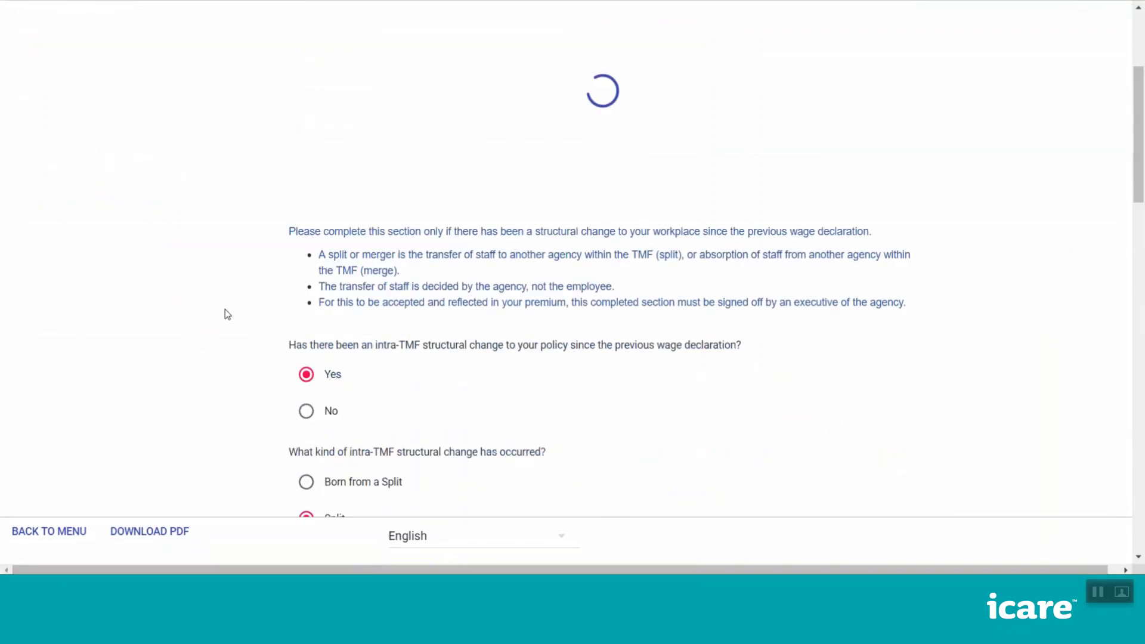
pyautogui.moveTo(282, 87); pyautogui.dragTo(1000, 174)
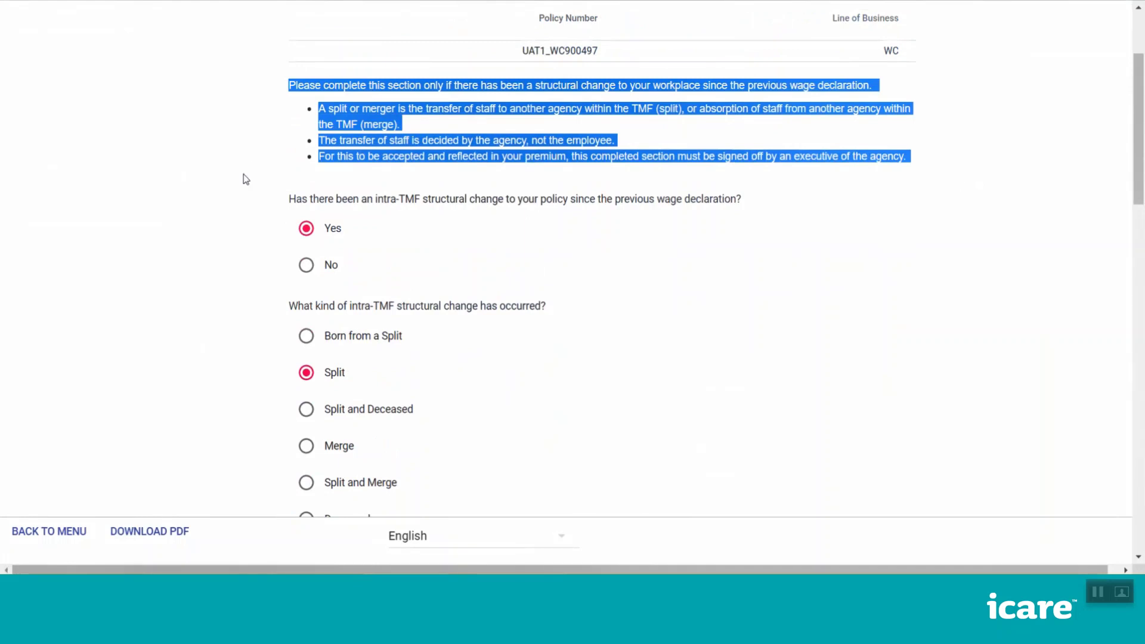
pyautogui.click(228, 199)
# Step: Answer the structural change question, picking Merge and then Split and Deceased as the change type
pyautogui.click(306, 230)
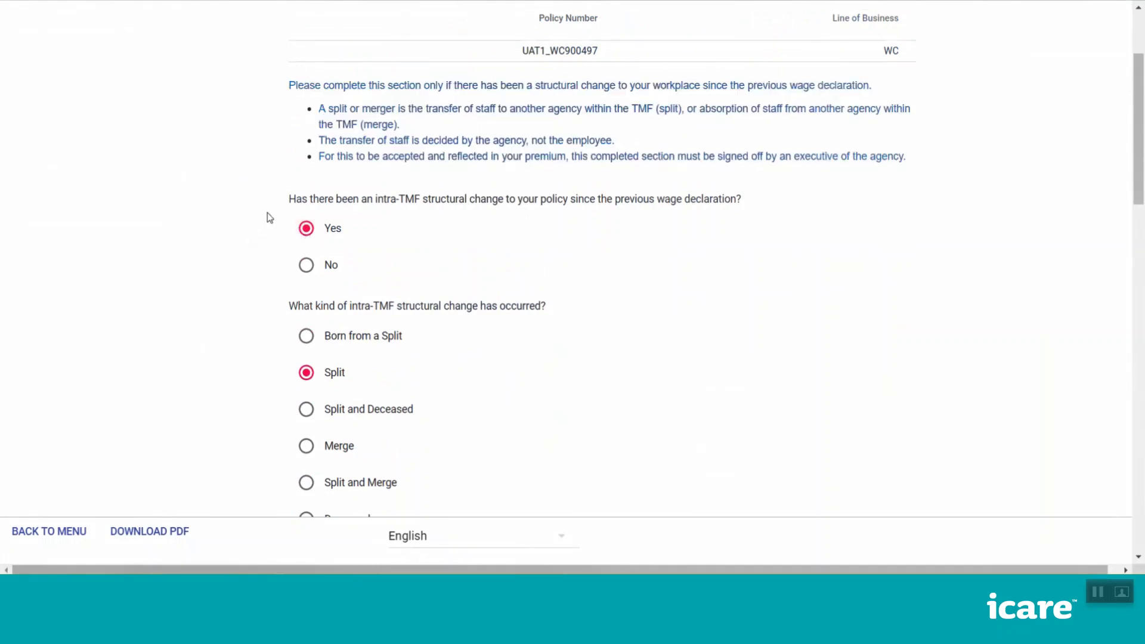
pyautogui.scroll(-1, 252, 205)
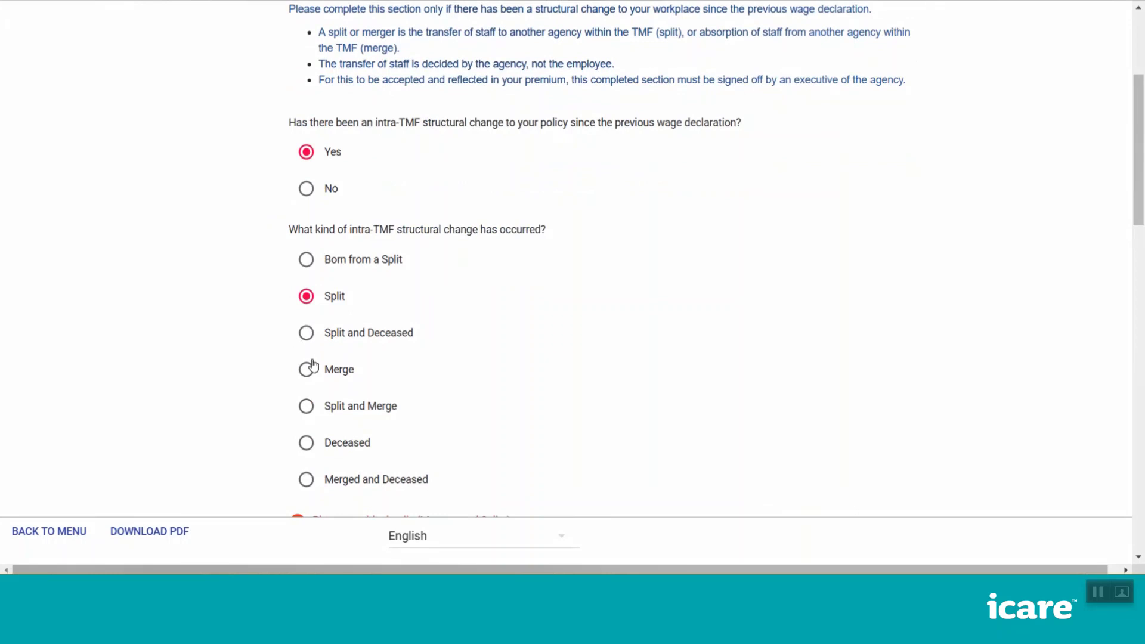
pyautogui.scroll(-1, 309, 365)
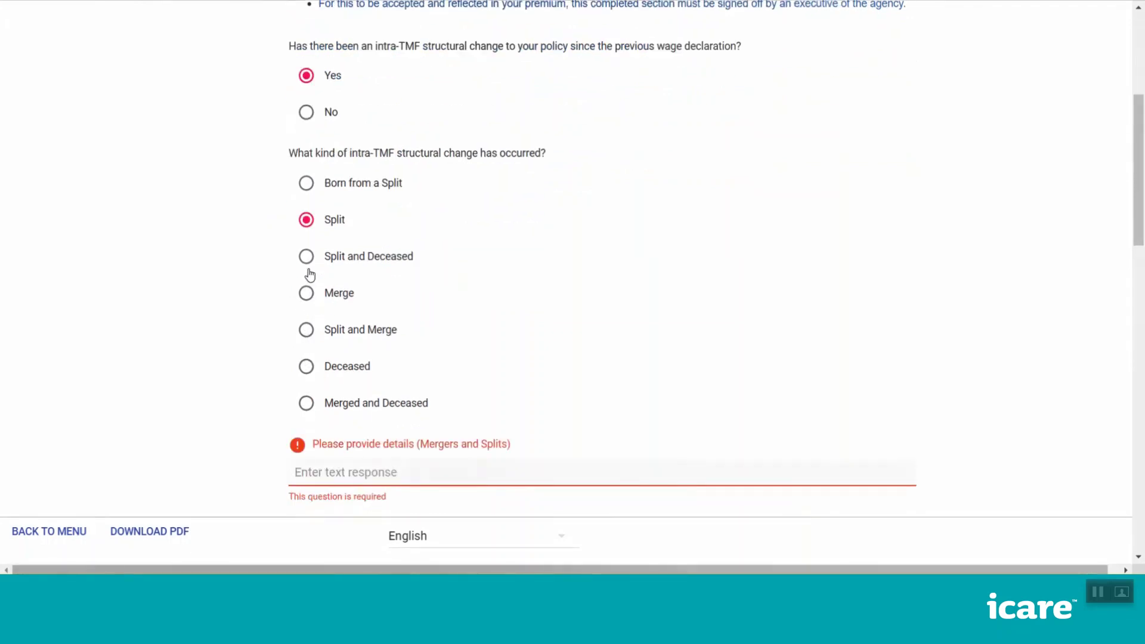
pyautogui.click(306, 295)
pyautogui.click(306, 257)
# Step: Switch the change type to Split and enter 'Clear and detailed answer' as the mergers and splits details
pyautogui.click(306, 218)
pyautogui.scroll(-2, 333, 370)
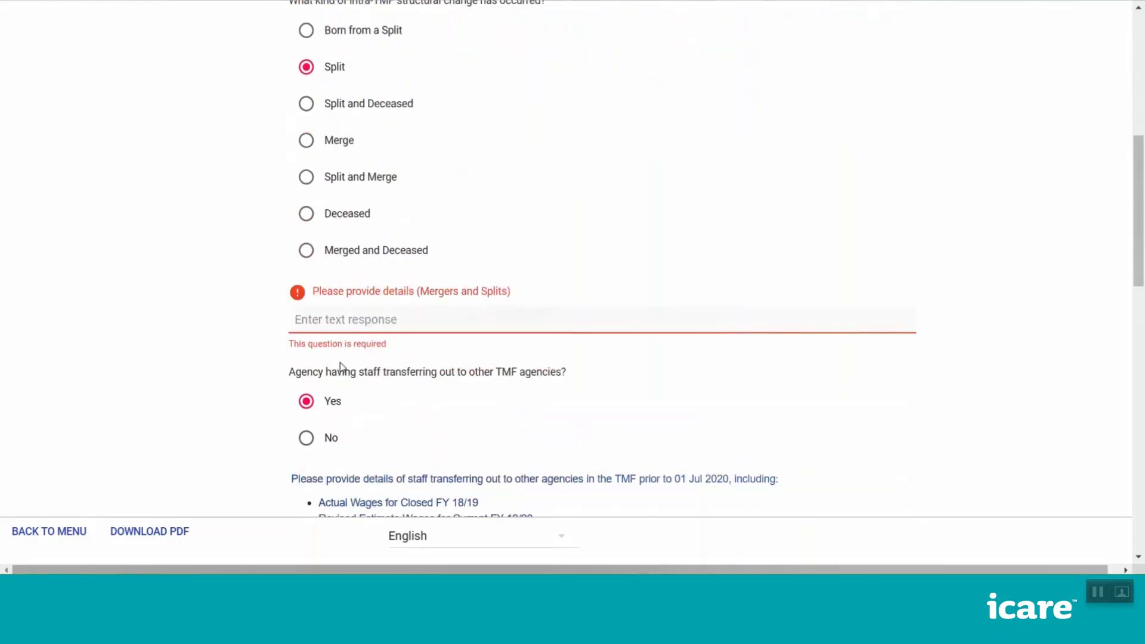
pyautogui.click(353, 315)
pyautogui.write('Clear and detailed anser')
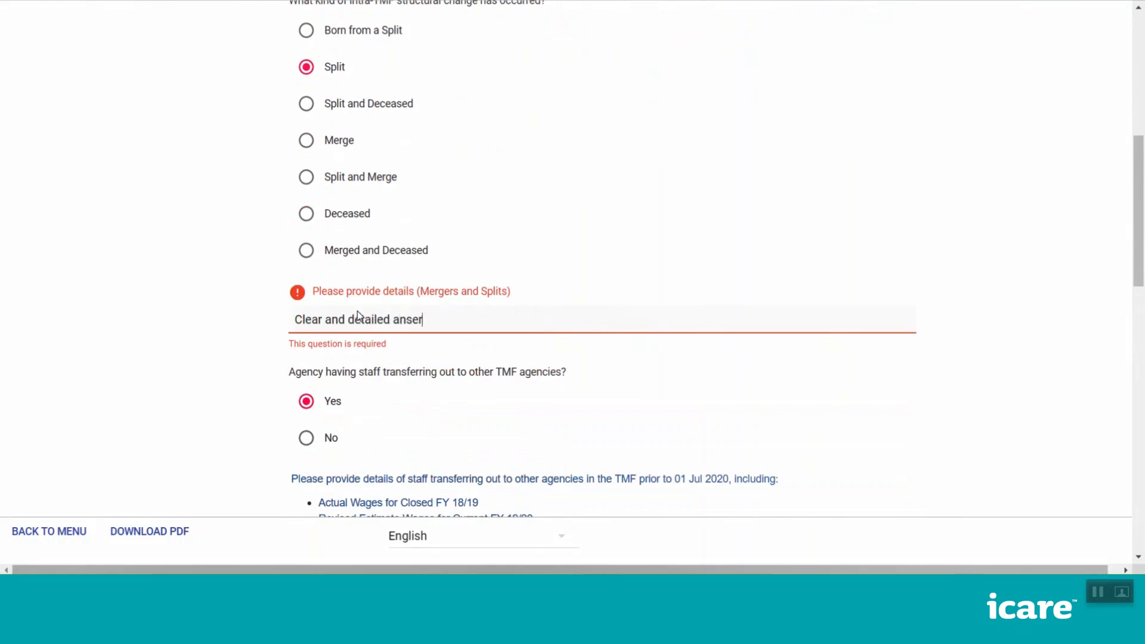
pyautogui.write('er')
pyautogui.moveTo(465, 319); pyautogui.dragTo(220, 309)
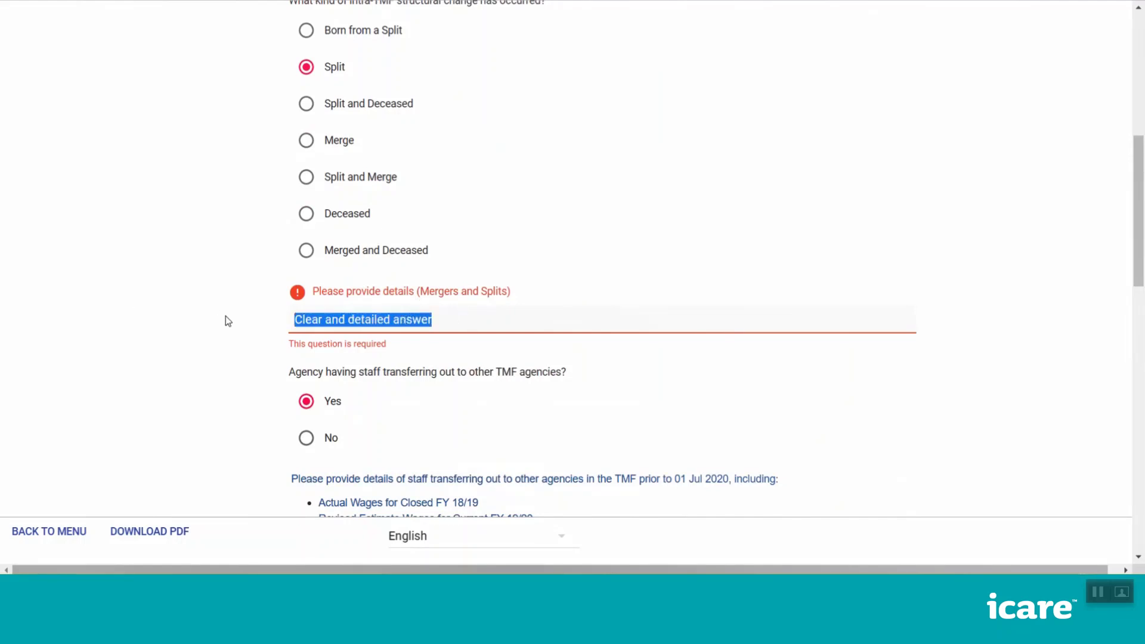
pyautogui.click(203, 325)
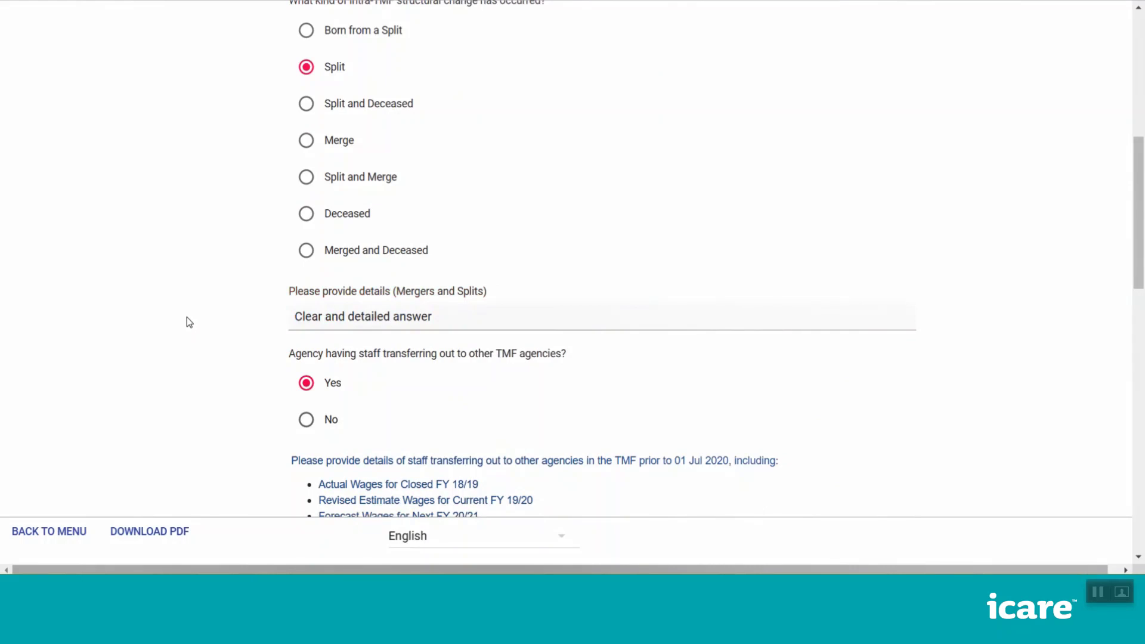
# Step: Scroll through the staff transfer questions and the empty Staff Transferring Out Registry Grid
pyautogui.scroll(-4, 189, 320)
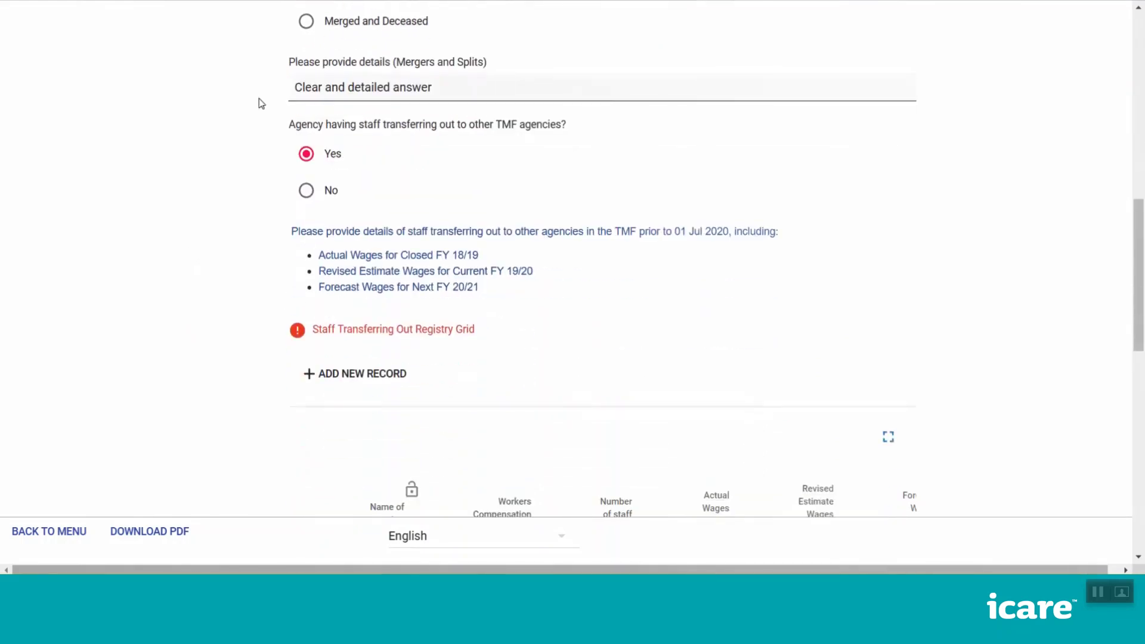
pyautogui.scroll(-9, 207, 246)
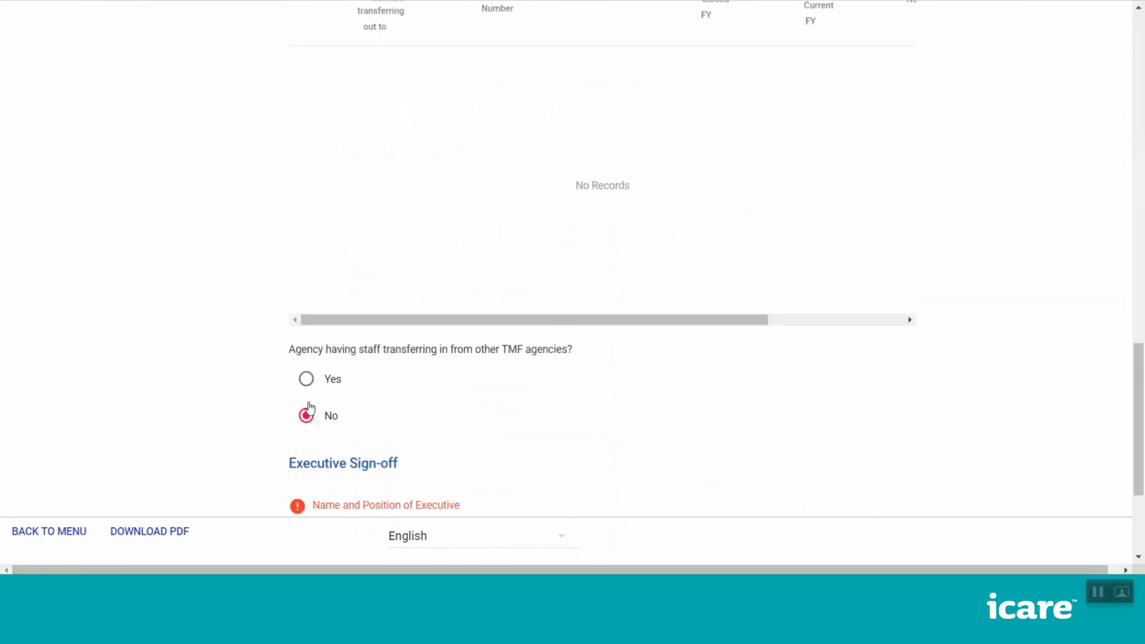
pyautogui.scroll(8, 286, 405)
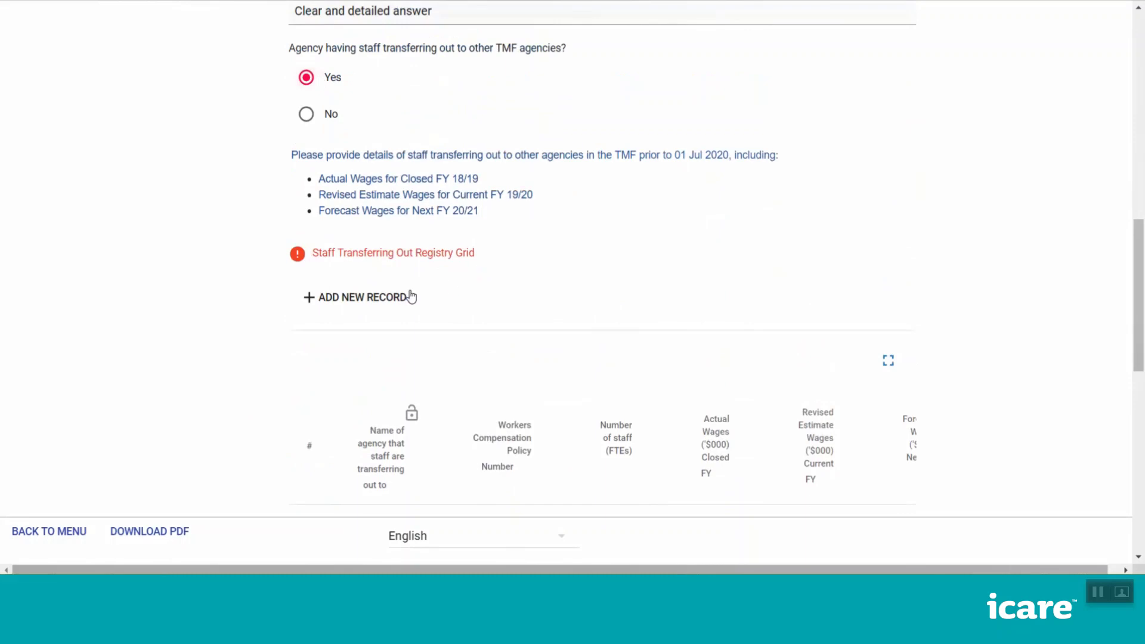
pyautogui.scroll(-3, 339, 310)
# Step: Add a Staff Transferring Out row with agency 'Agency', policy number 123456 and 4 staff
pyautogui.click(345, 158)
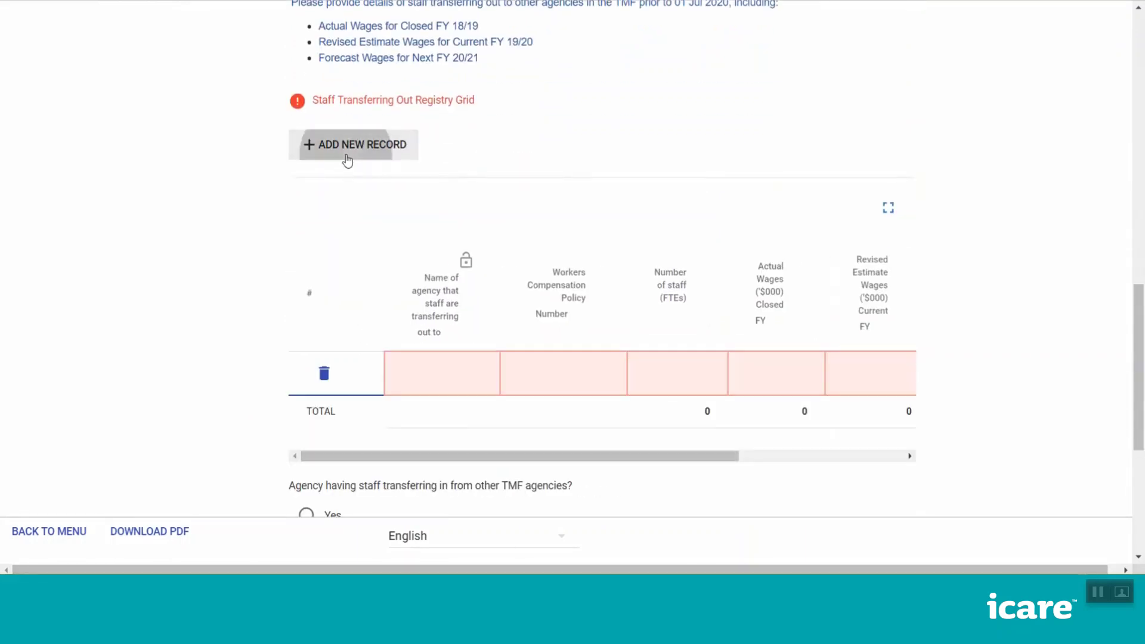
pyautogui.scroll(-1, 433, 329)
pyautogui.click(463, 298)
pyautogui.write('Agency 1')
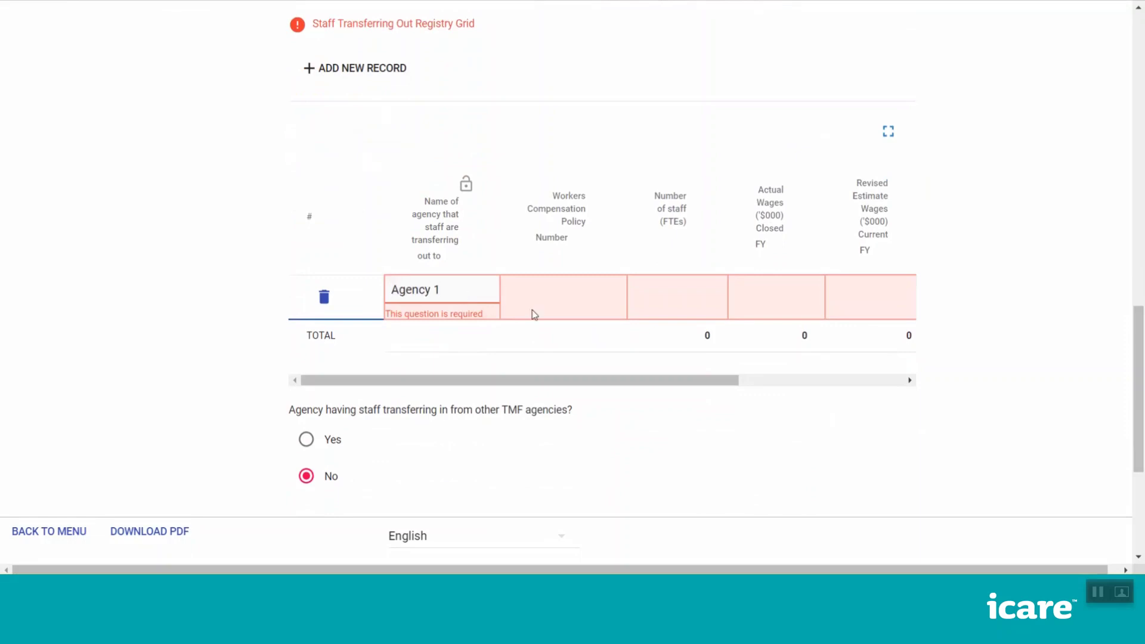
pyautogui.click(545, 295)
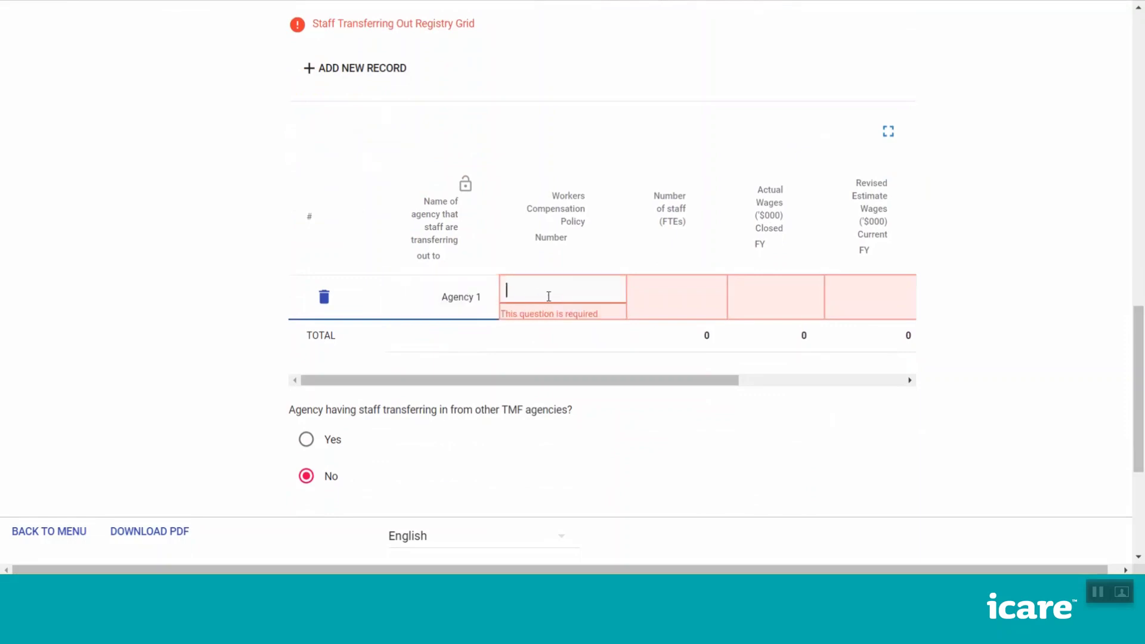
pyautogui.write('123456')
pyautogui.click(699, 292)
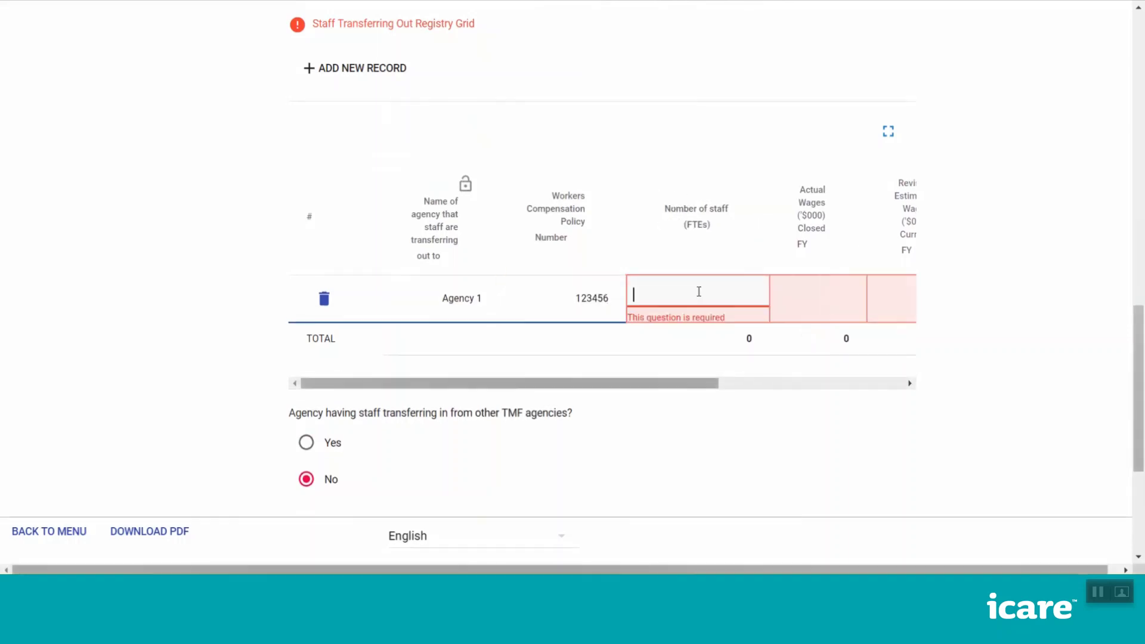
pyautogui.write('4')
# Step: Enter wages of 1,500,000 actual, 1,400,000 revised estimate and 1,400,000 forecast
pyautogui.click(813, 298)
pyautogui.write('1500000')
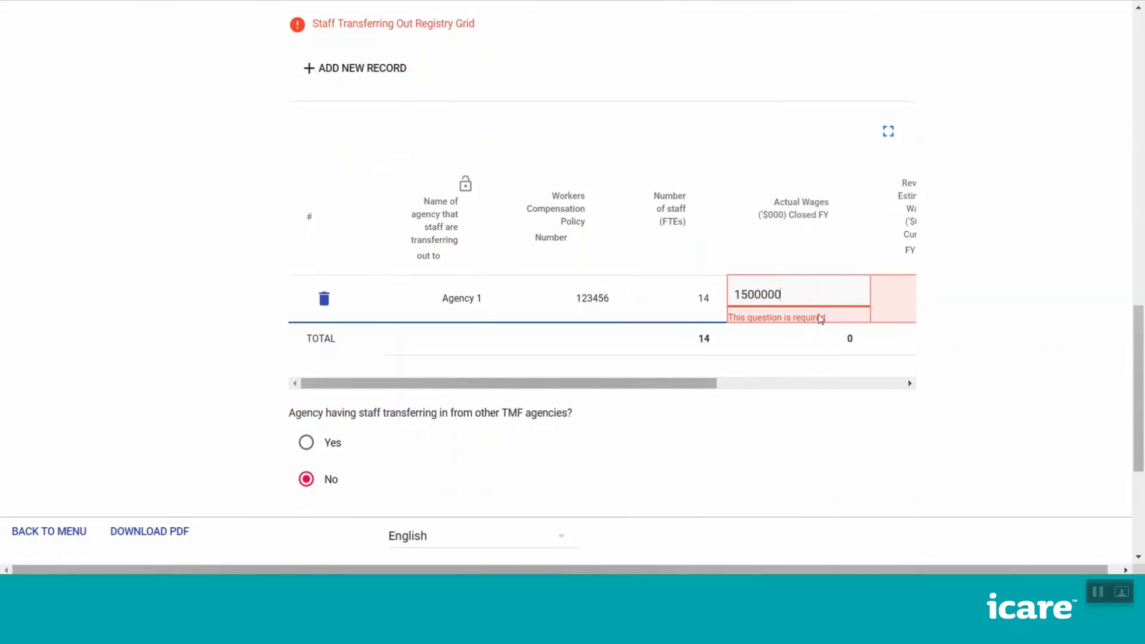
pyautogui.moveTo(690, 382); pyautogui.dragTo(793, 382)
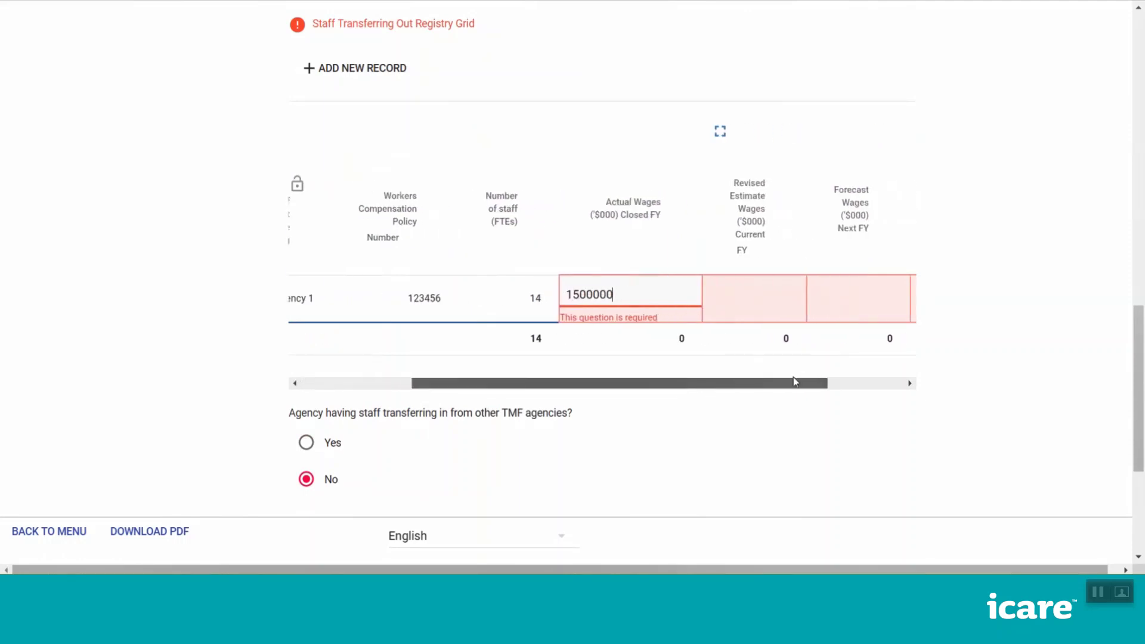
pyautogui.click(742, 276)
pyautogui.write('1400000')
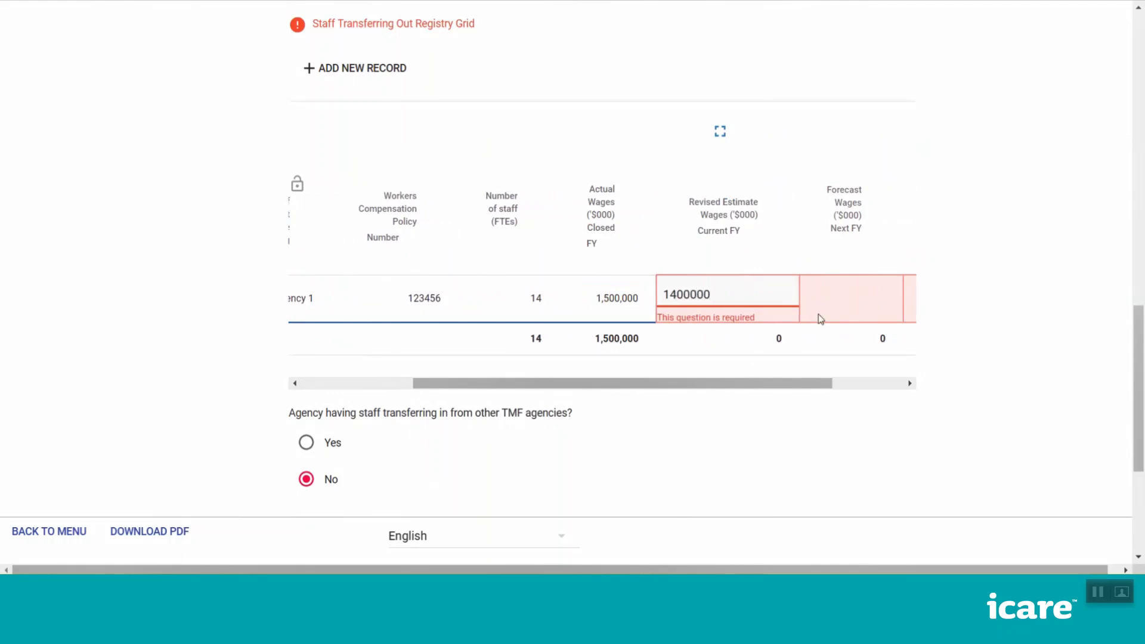
pyautogui.click(822, 316)
pyautogui.write('1400000')
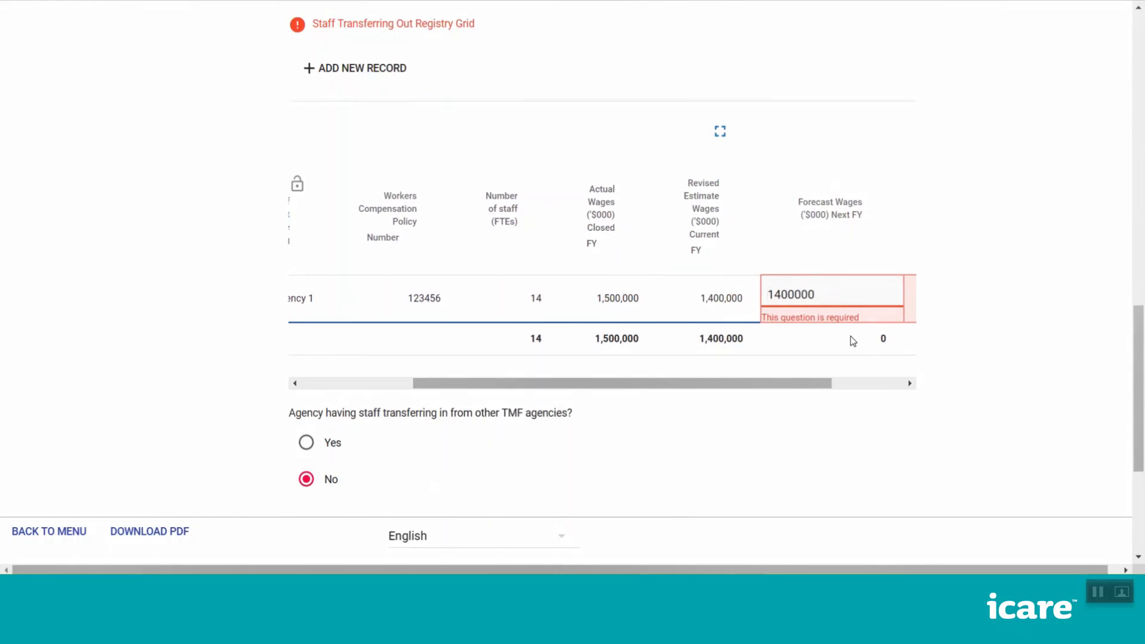
# Step: Set the approximate transfer date to 16 August 2019
pyautogui.hscroll(2, 903, 371)
pyautogui.click(856, 298)
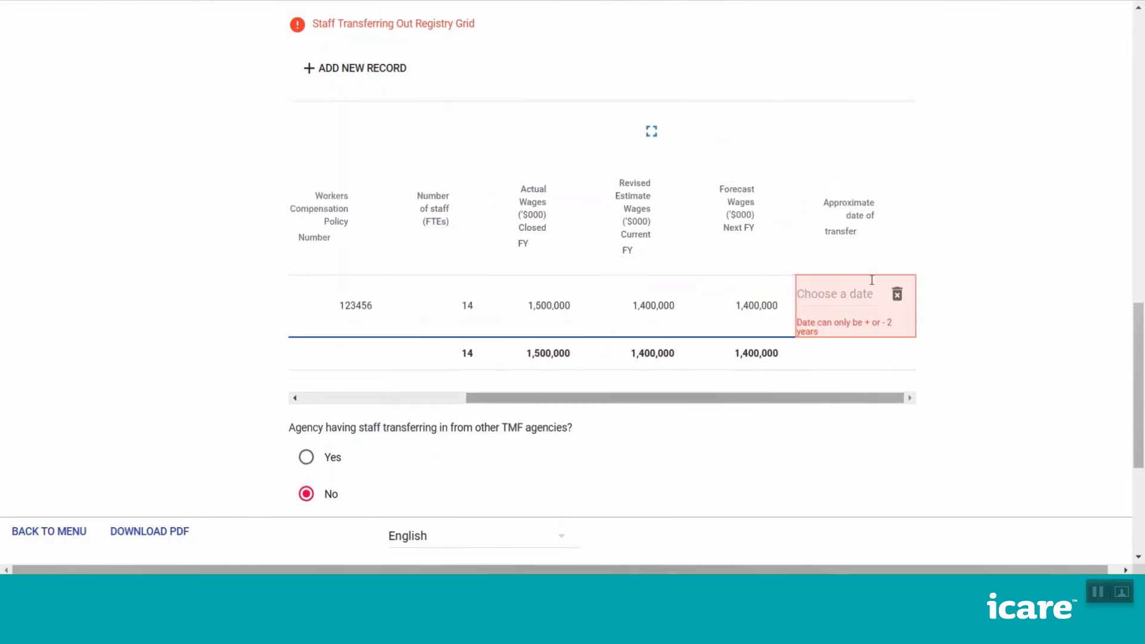
pyautogui.click(840, 295)
pyautogui.click(603, 321)
pyautogui.click(654, 434)
# Step: Sort the grid by Actual Wages and begin editing the Agency 1 name
pyautogui.click(634, 209)
pyautogui.click(540, 202)
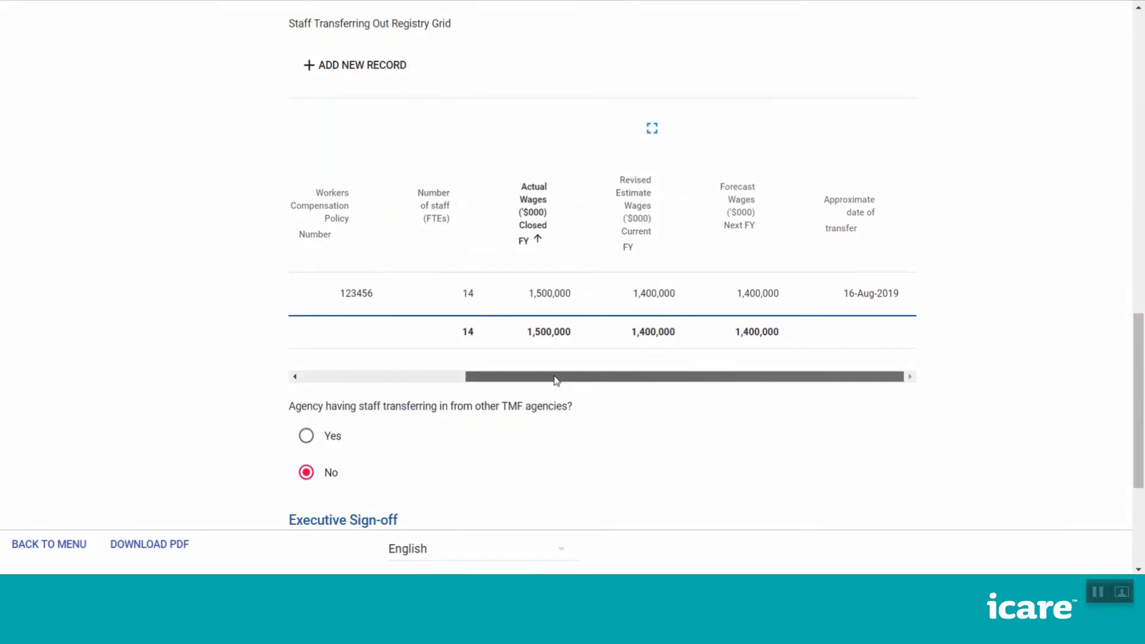
pyautogui.moveTo(557, 376); pyautogui.dragTo(394, 363)
pyautogui.click(444, 292)
pyautogui.press('Tab')
pyautogui.press('Tab')
pyautogui.press('Tab')
pyautogui.press('Tab')
pyautogui.press('Tab')
pyautogui.press('Tab')
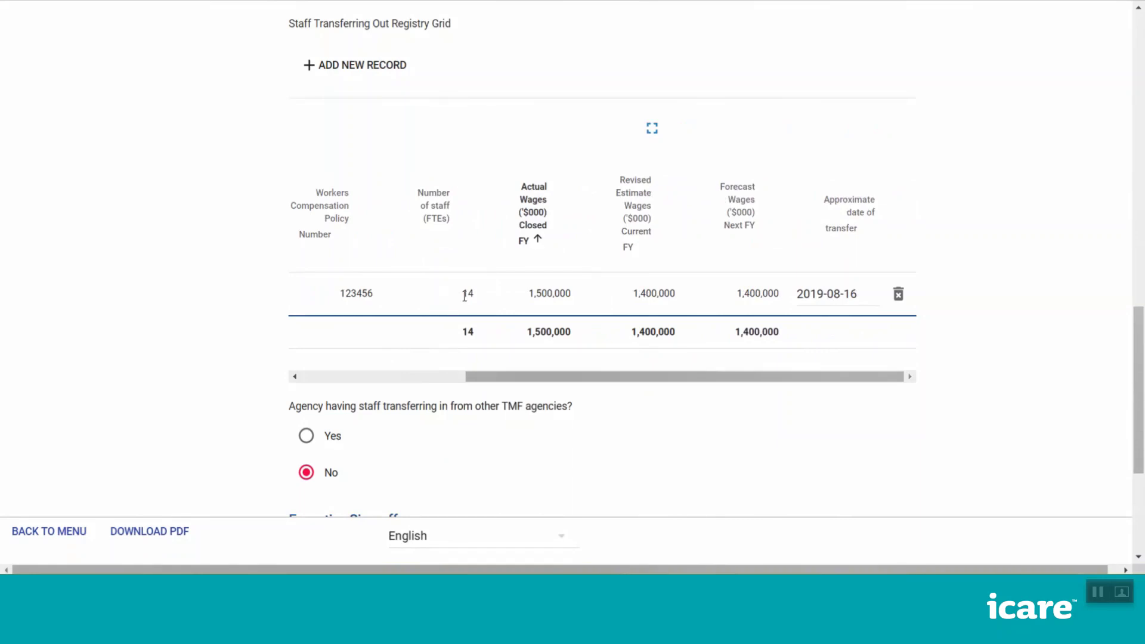
pyautogui.moveTo(537, 377); pyautogui.dragTo(430, 373)
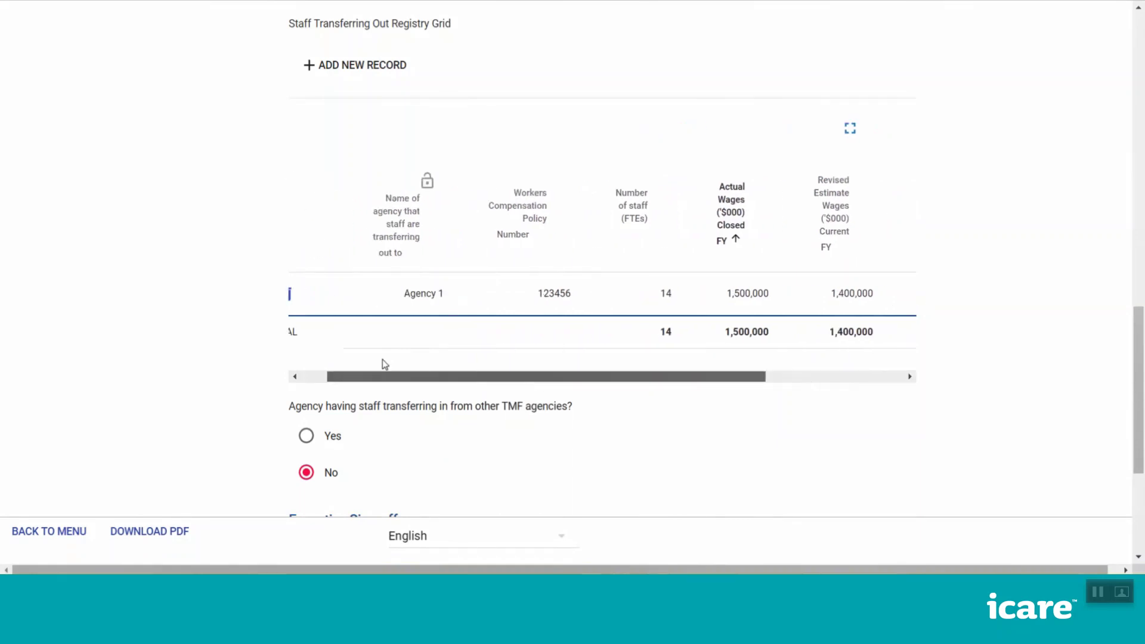
pyautogui.click(469, 183)
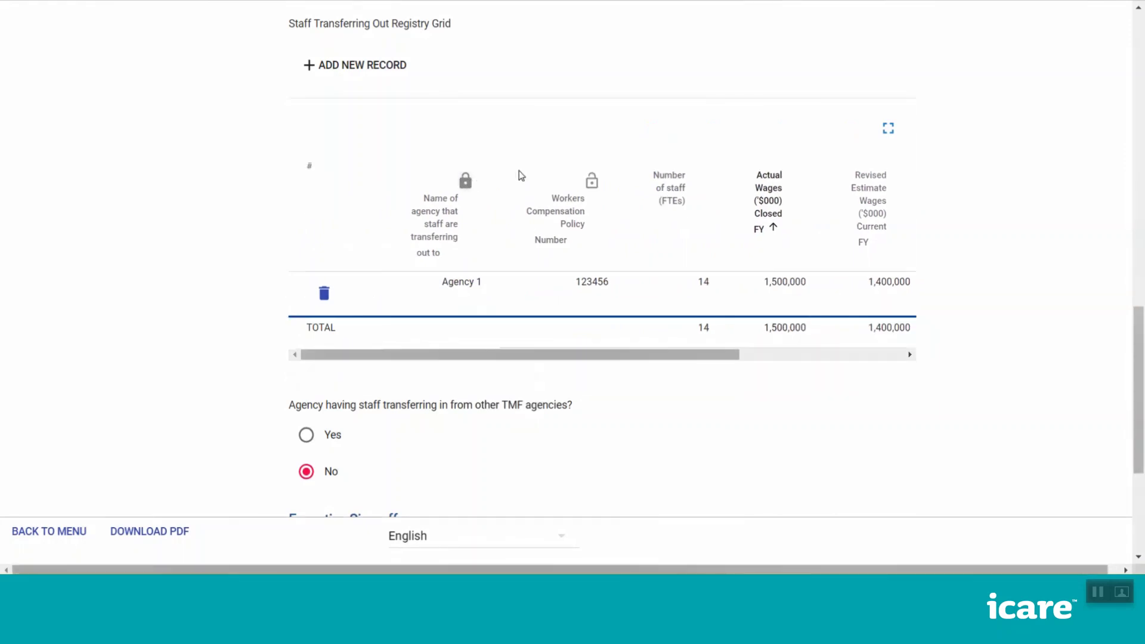
pyautogui.moveTo(572, 354); pyautogui.dragTo(525, 344)
pyautogui.click(592, 181)
pyautogui.click(465, 186)
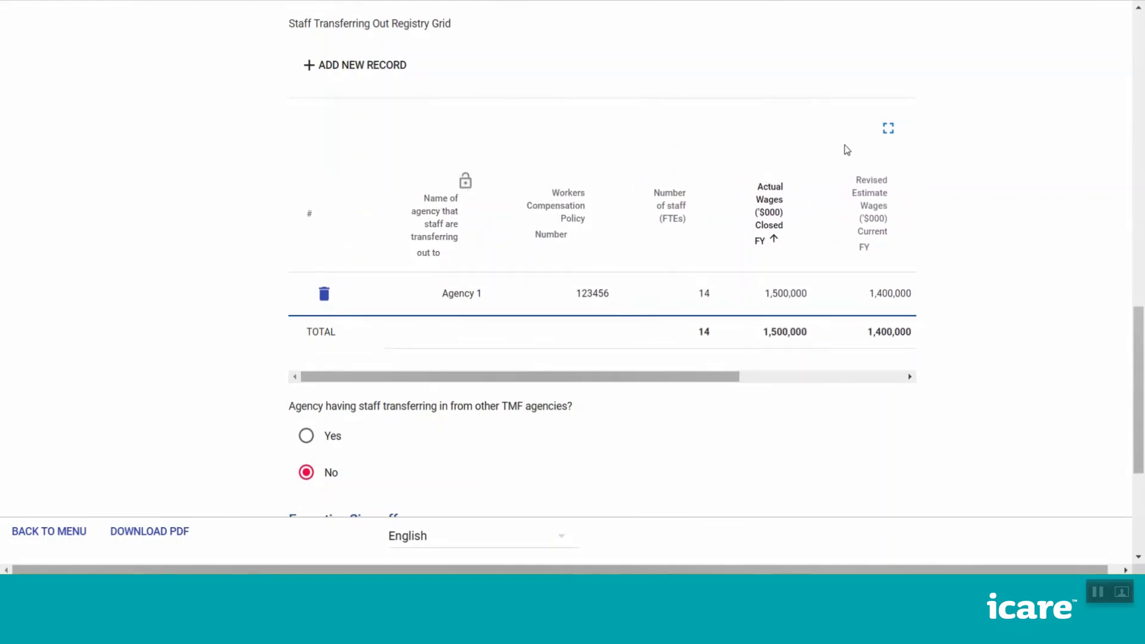
pyautogui.click(888, 128)
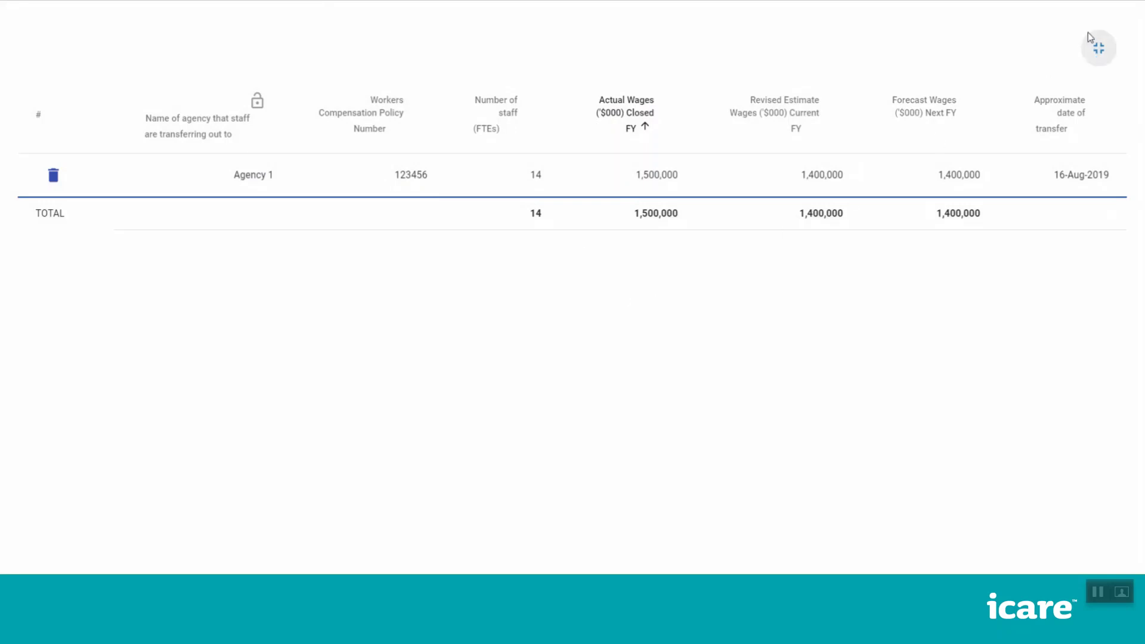
pyautogui.click(1097, 46)
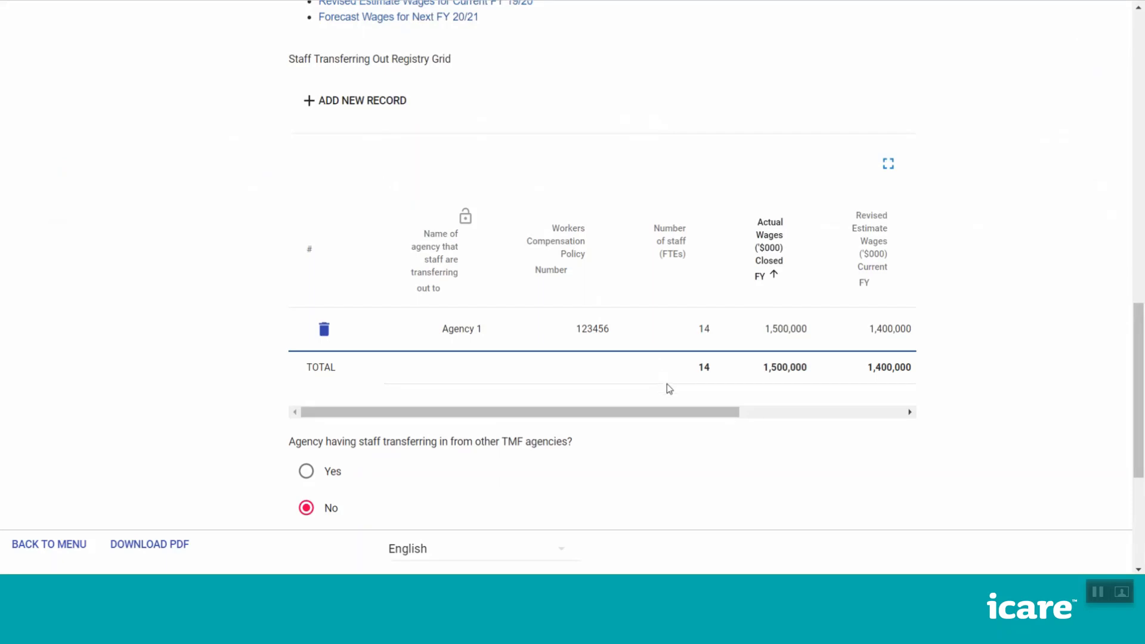
# Step: Sign off as 'Executive 1' with comment 'Clear and detailed answer' and complete the section
pyautogui.scroll(-3, 665, 387)
pyautogui.scroll(-2, 567, 379)
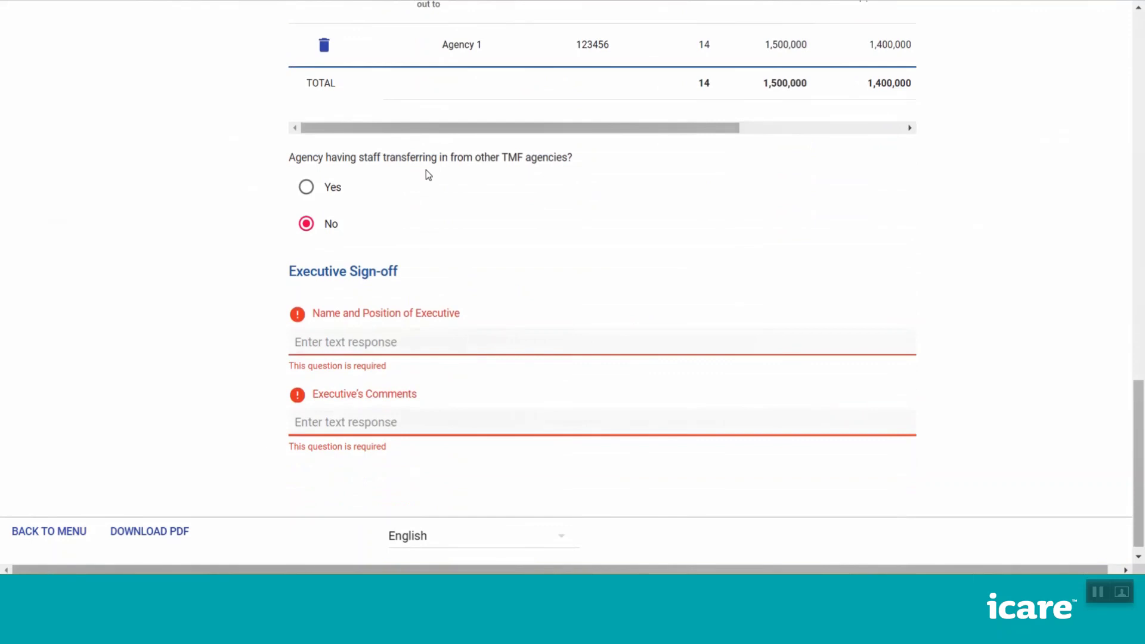
pyautogui.click(370, 343)
pyautogui.write('Execu')
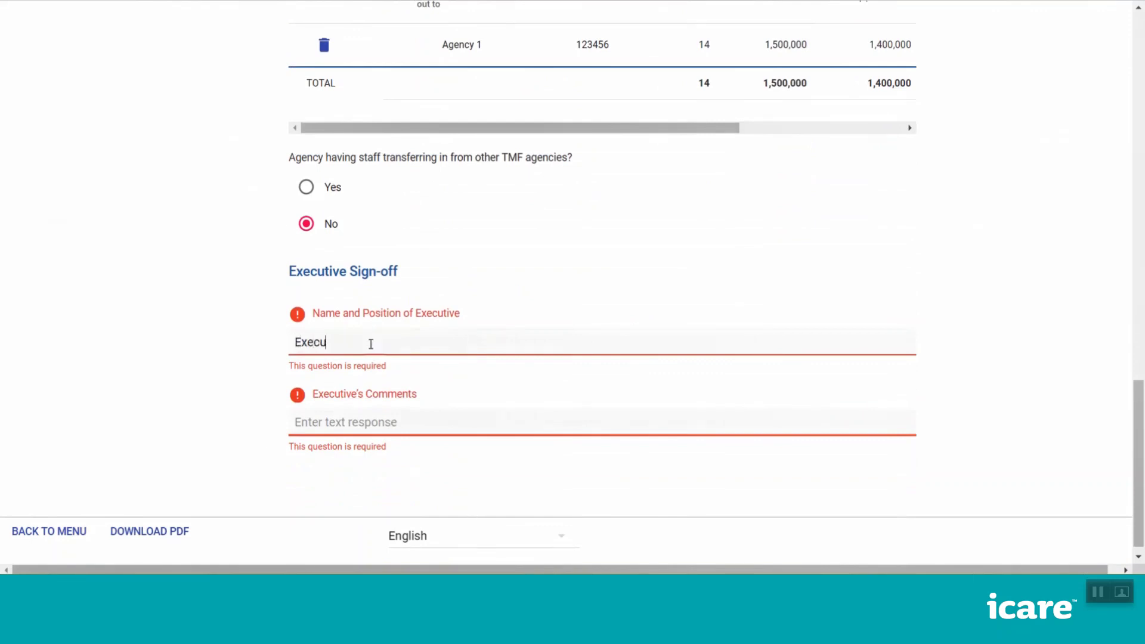
pyautogui.write('tive 1')
pyautogui.click(343, 422)
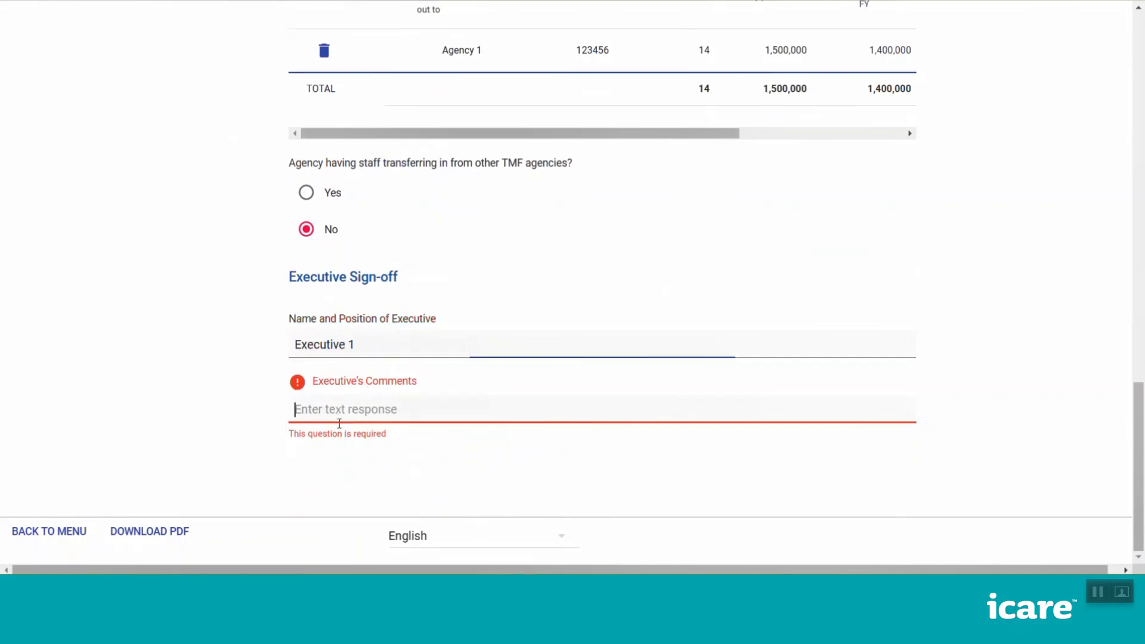
pyautogui.write('Clear and detailed answer')
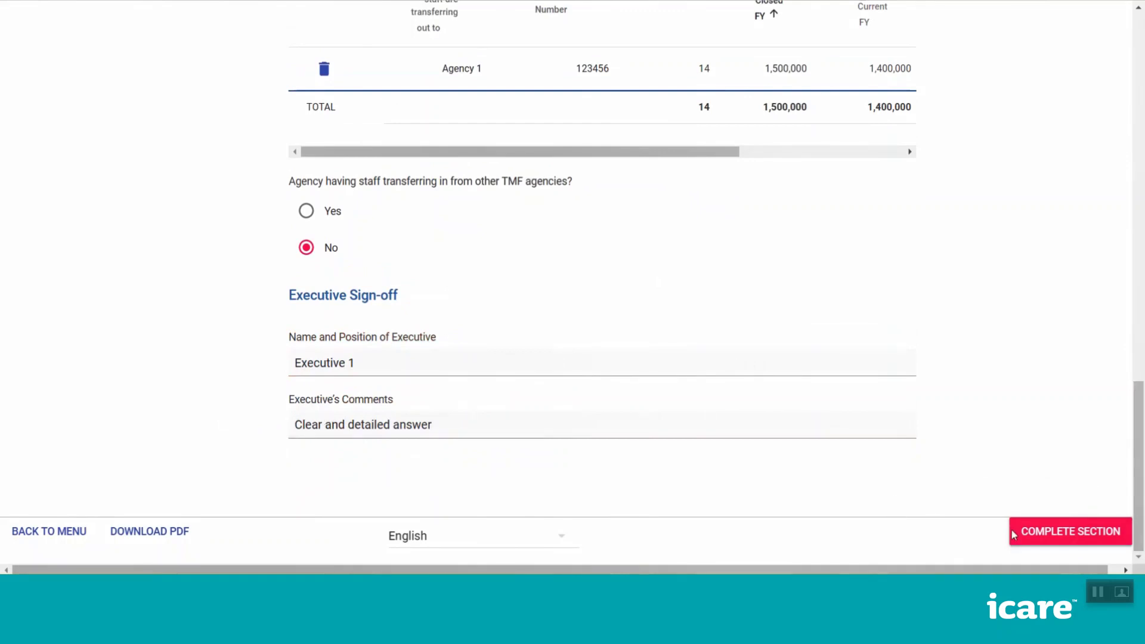
pyautogui.click(1068, 541)
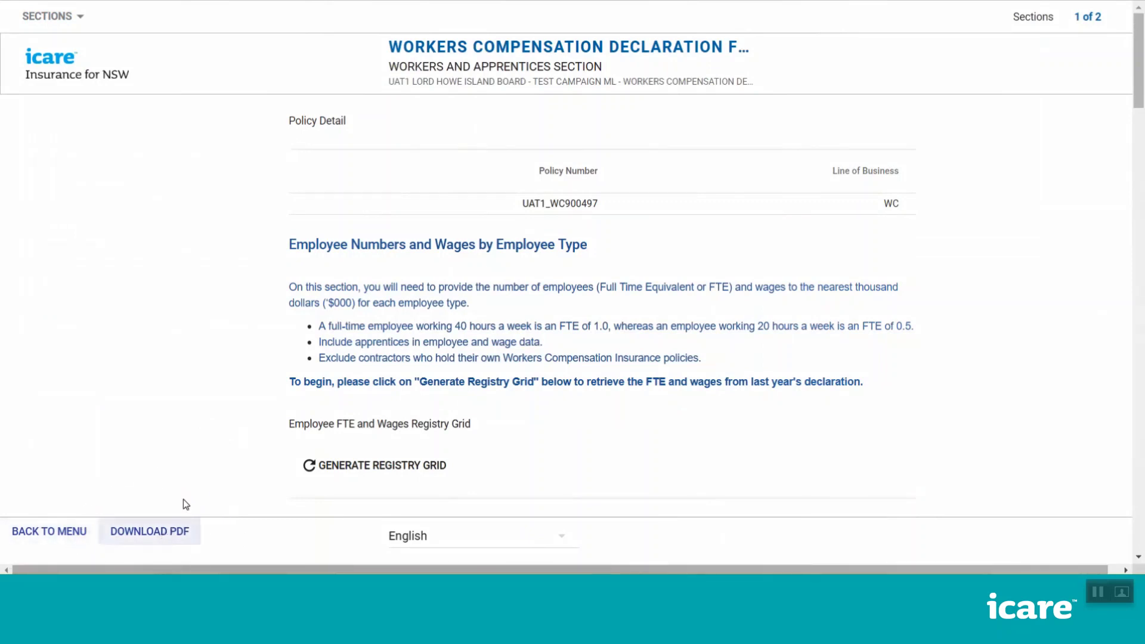
# Step: Download the declaration form as a PDF from the bottom of the form
pyautogui.scroll(-20, 236, 379)
pyautogui.scroll(-10, 208, 412)
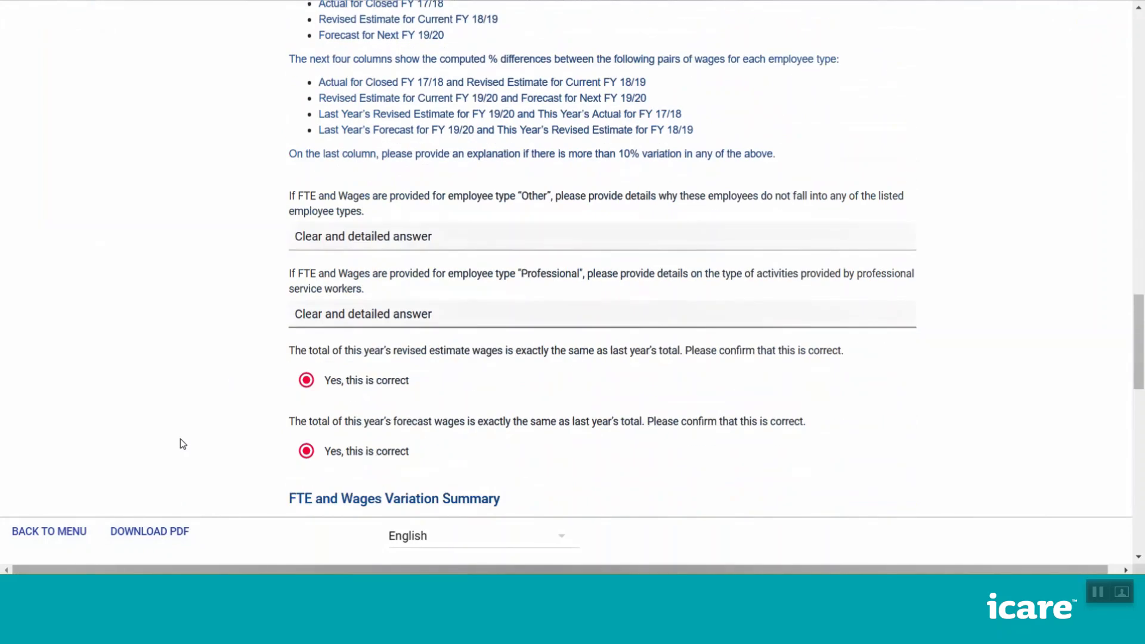
pyautogui.click(152, 533)
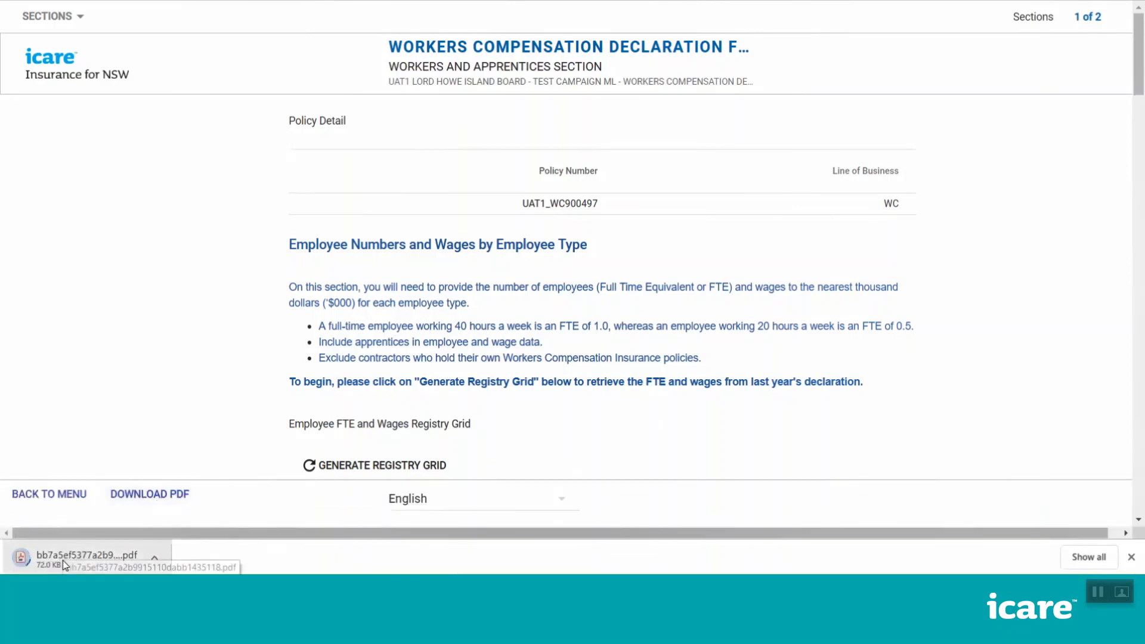
# Step: Open the downloaded declaration PDF and scroll through its pages
pyautogui.click(63, 561)
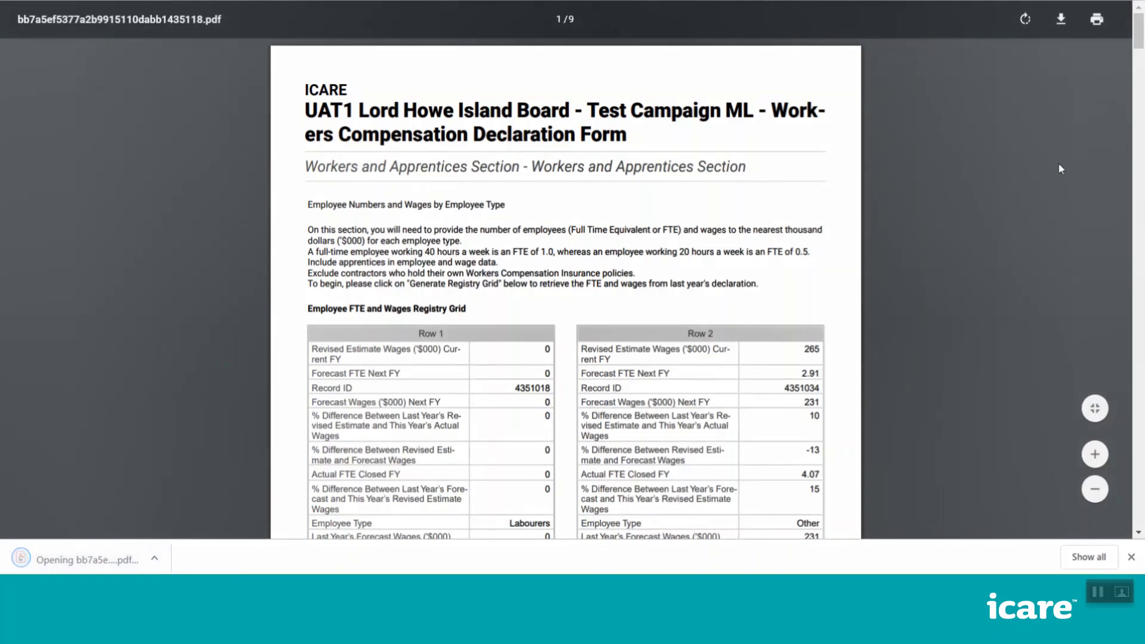
pyautogui.moveTo(1139, 62); pyautogui.dragTo(1141, 32)
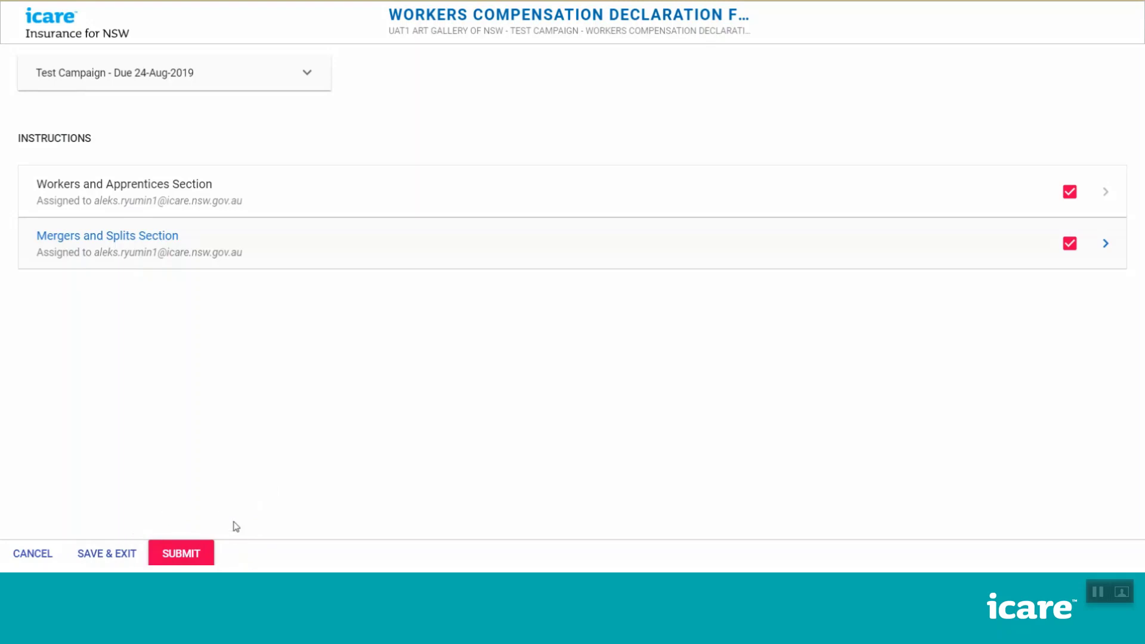
# Step: Submit the declaration form and confirm in the Confirm Submit dialog
pyautogui.click(192, 548)
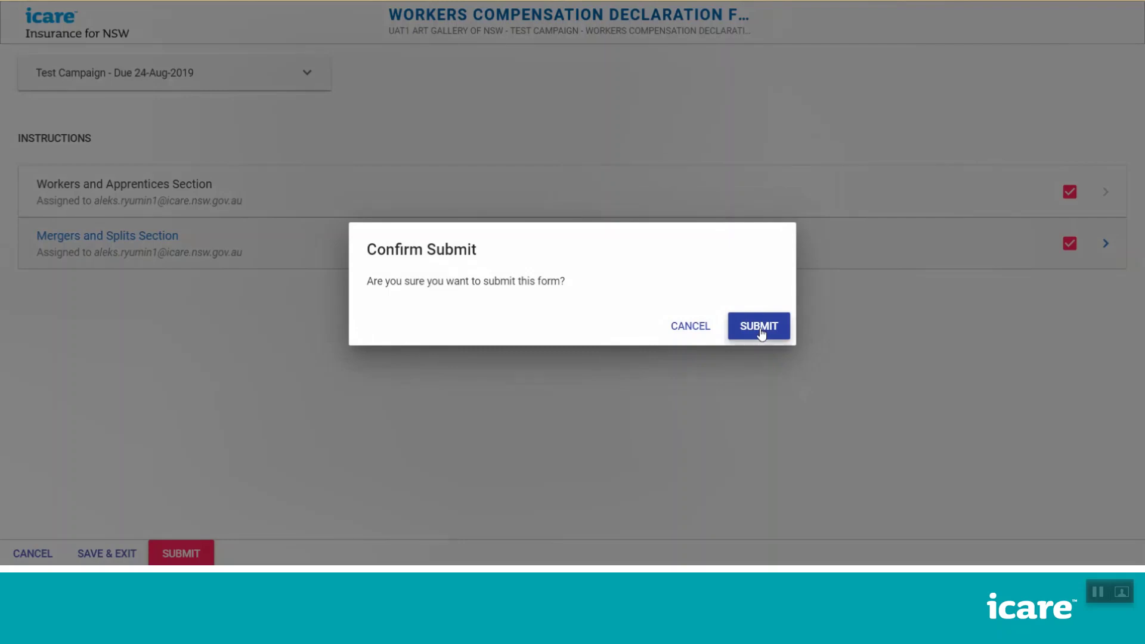
pyautogui.click(760, 328)
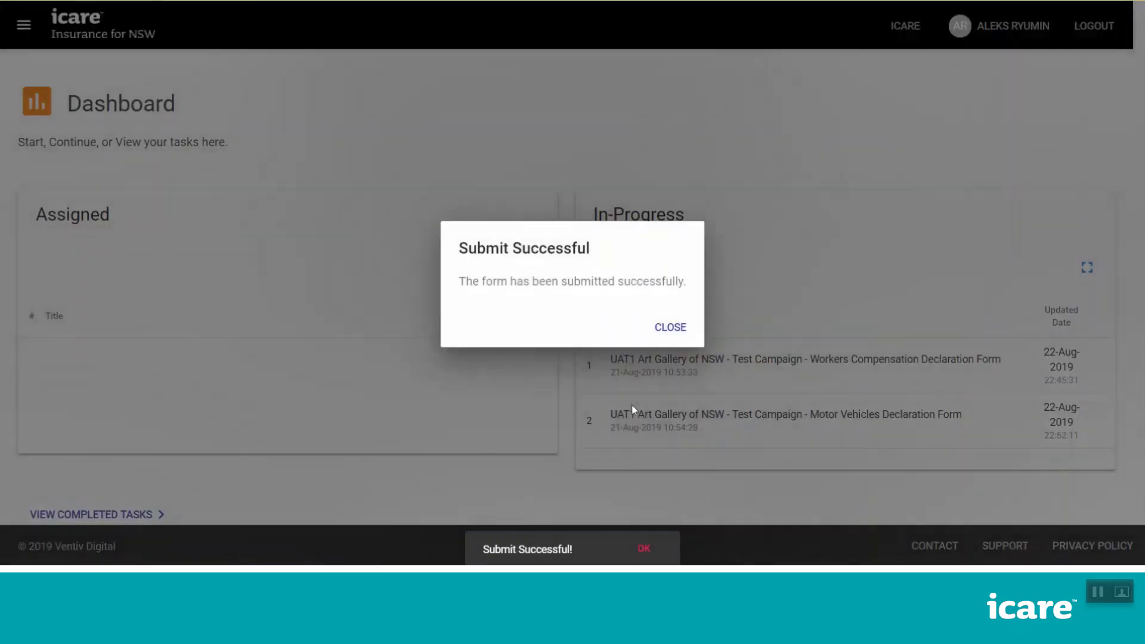
# Step: Close the Submit Successful message and view the Completed tasks list
pyautogui.click(667, 331)
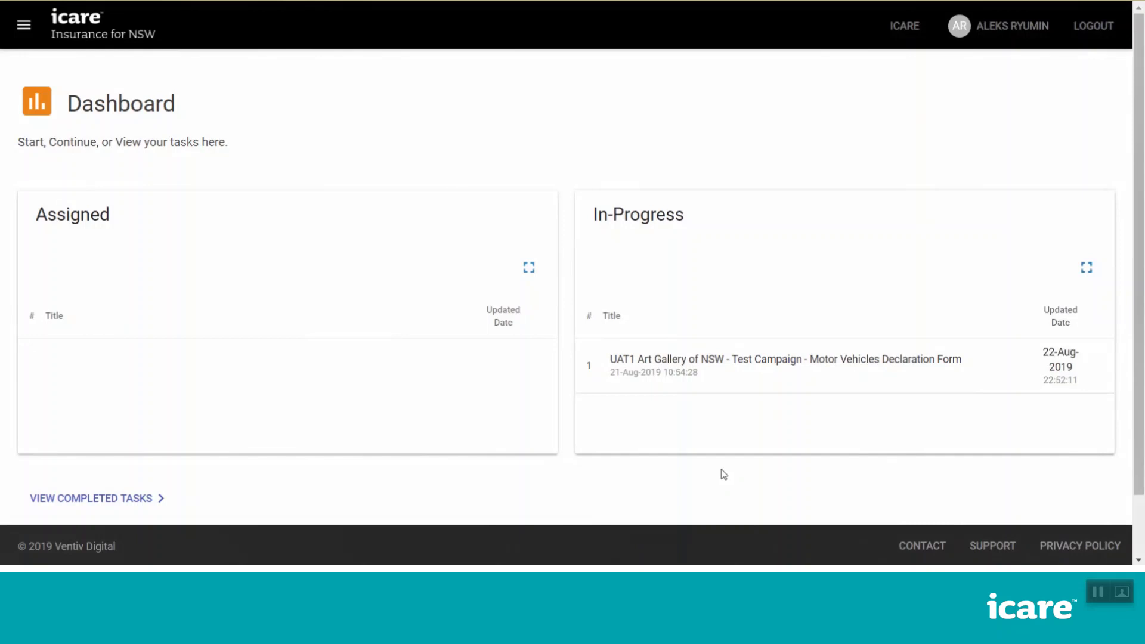
pyautogui.scroll(-2, 721, 474)
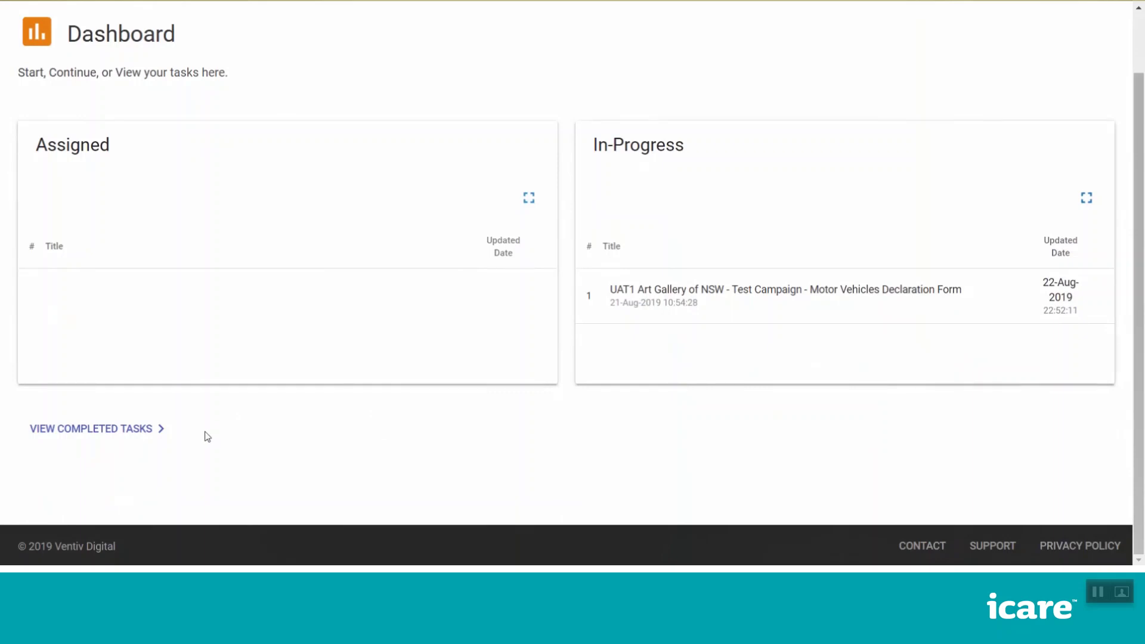
pyautogui.click(148, 430)
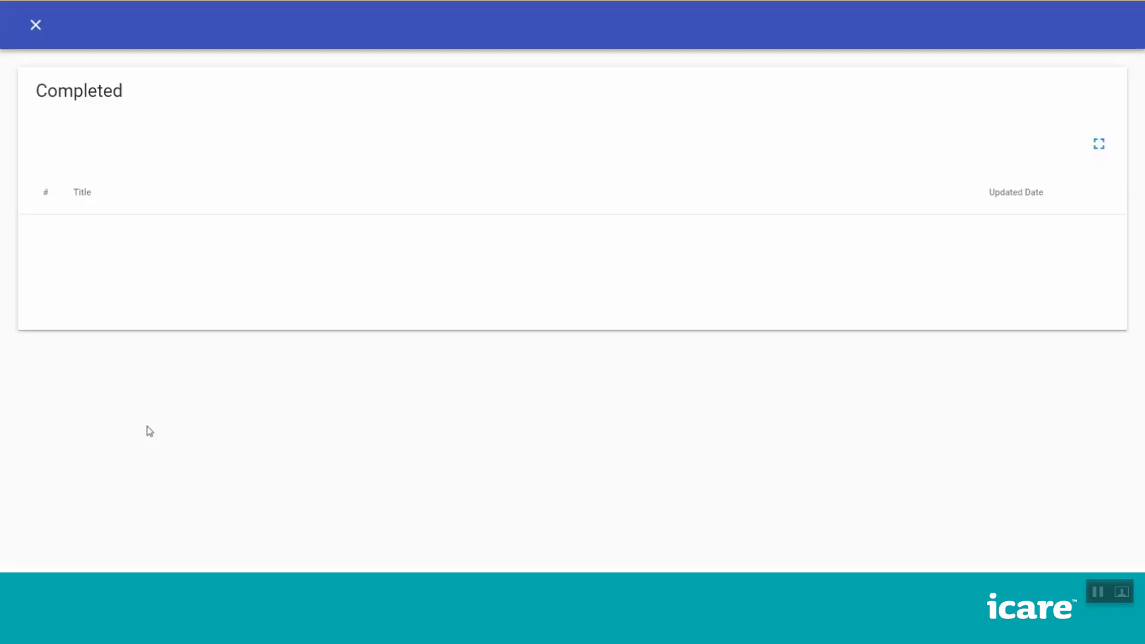